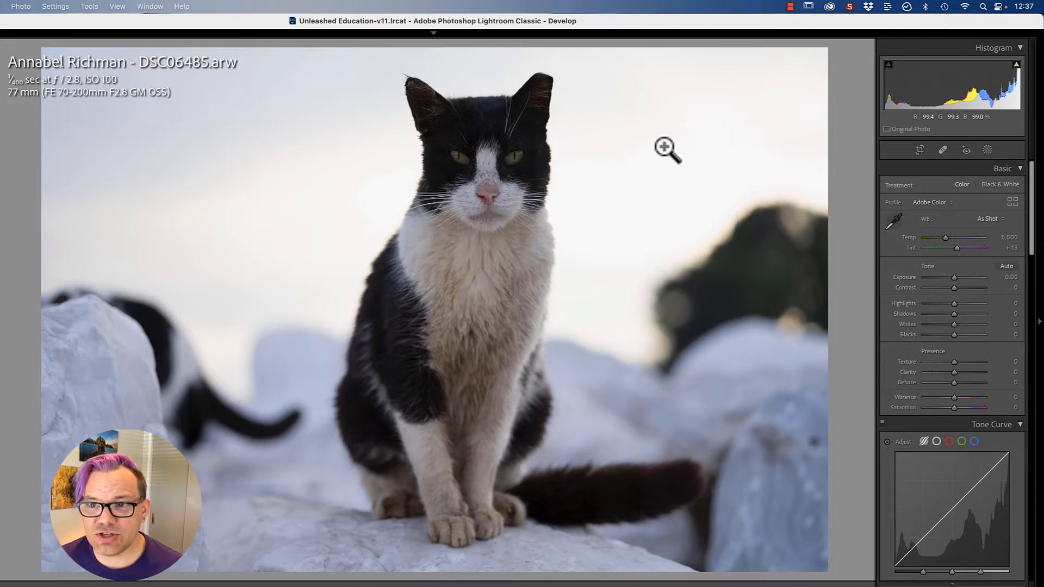
Step: Recover the bright sky by setting Highlights to -100, Whites to -63 and Shadows to +35 for the whole photo
key("j")
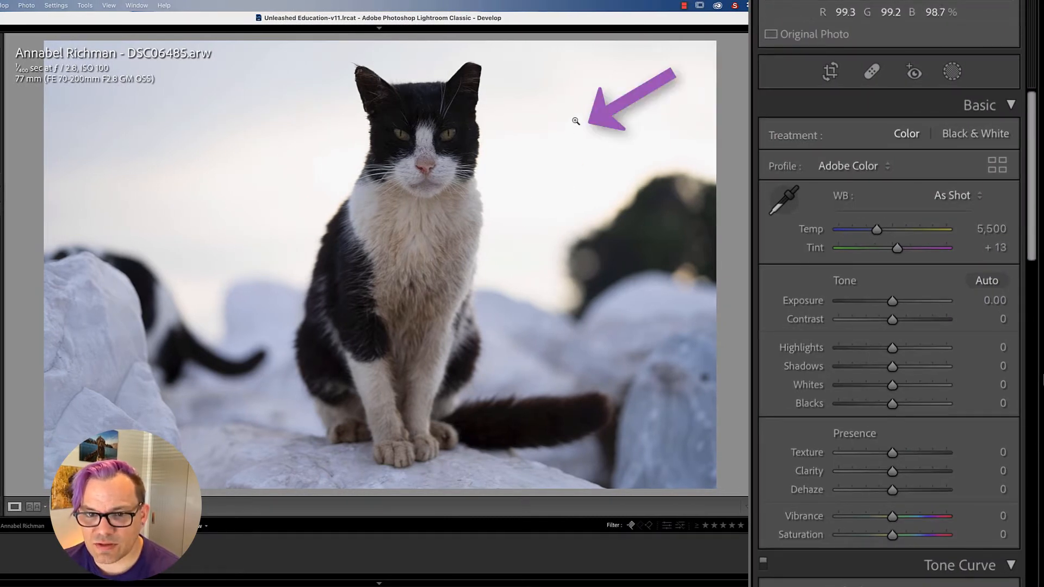
left_click_drag(891, 347, 819, 343)
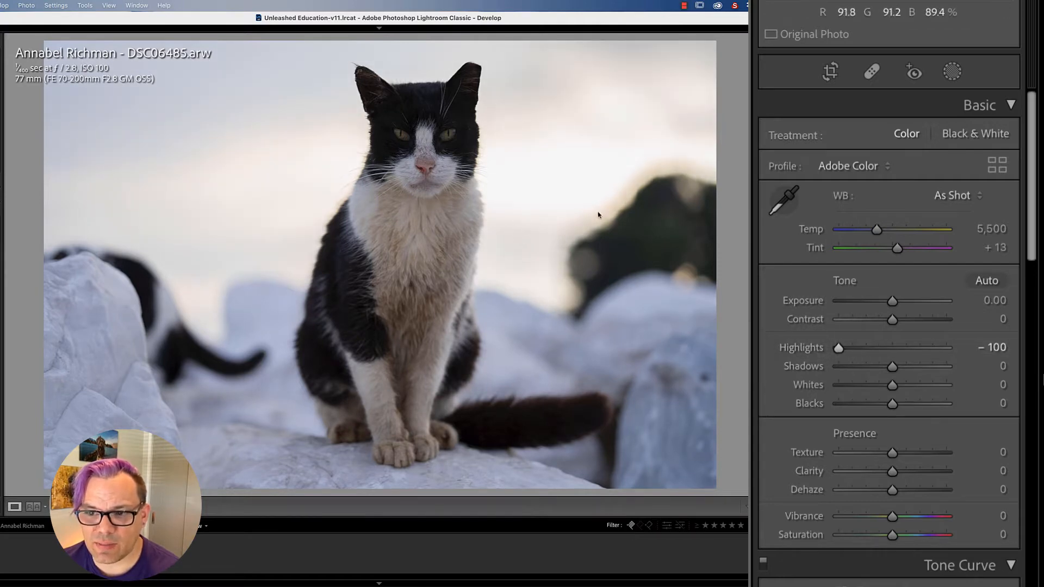
left_click_drag(892, 384, 860, 385)
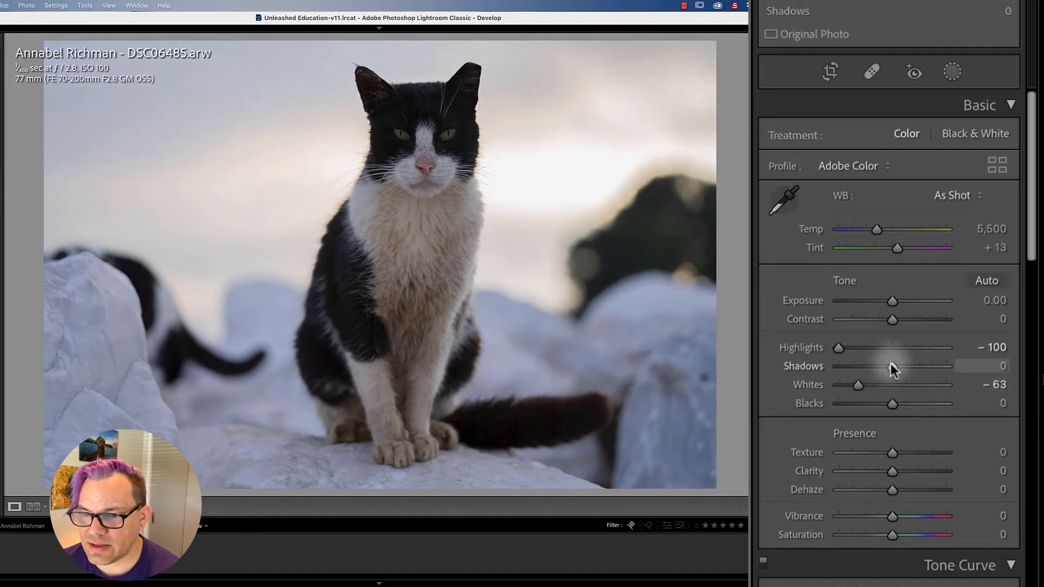
left_click_drag(891, 365, 909, 364)
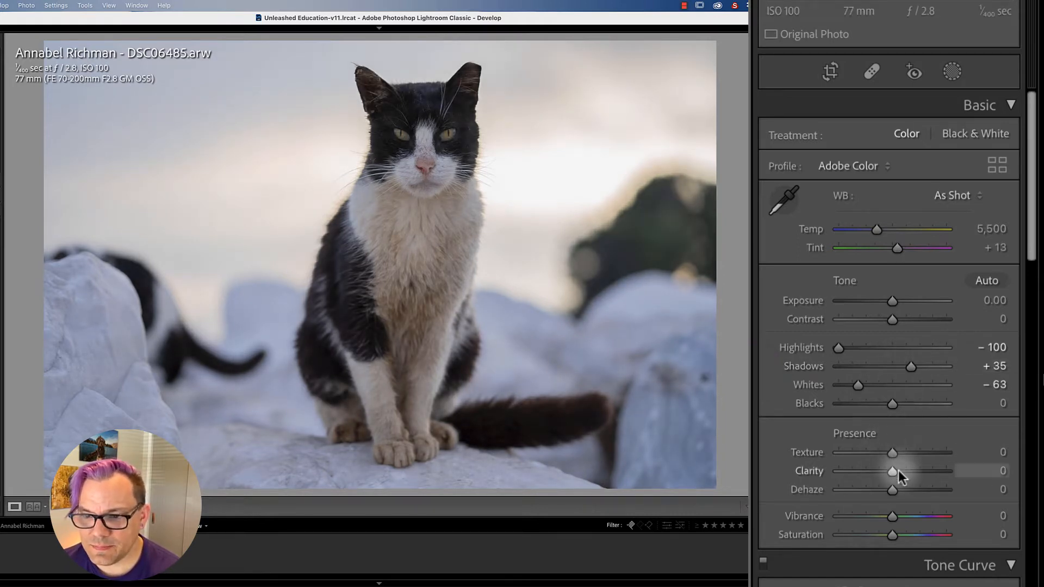
Step: Set Clarity and Dehaze to +6, Vibrance to +12 and Saturation to +11, and warm the white balance temperature to 5,764
left_click_drag(891, 472, 895, 491)
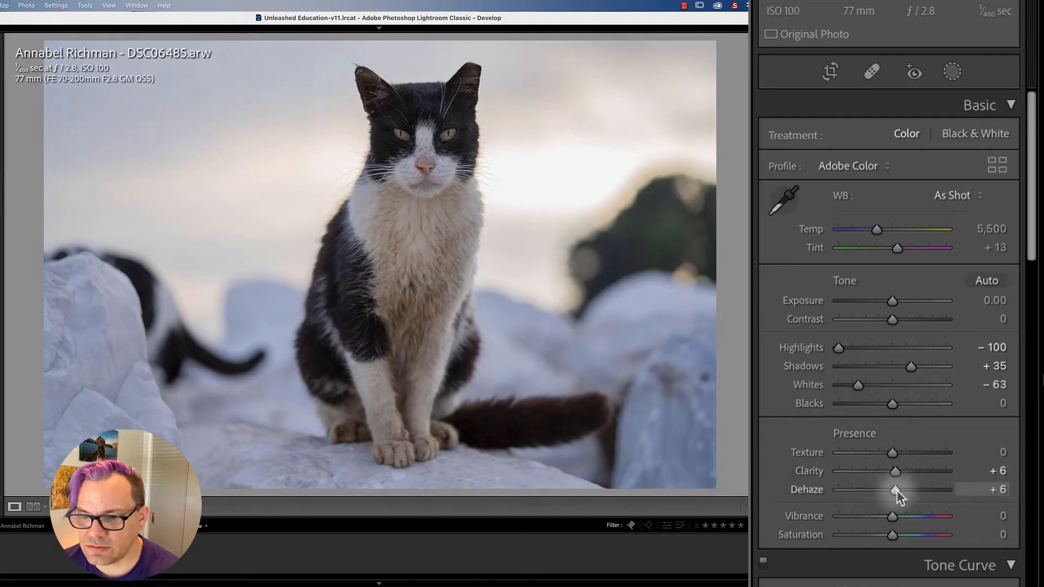
scroll(890, 446, "down", 3)
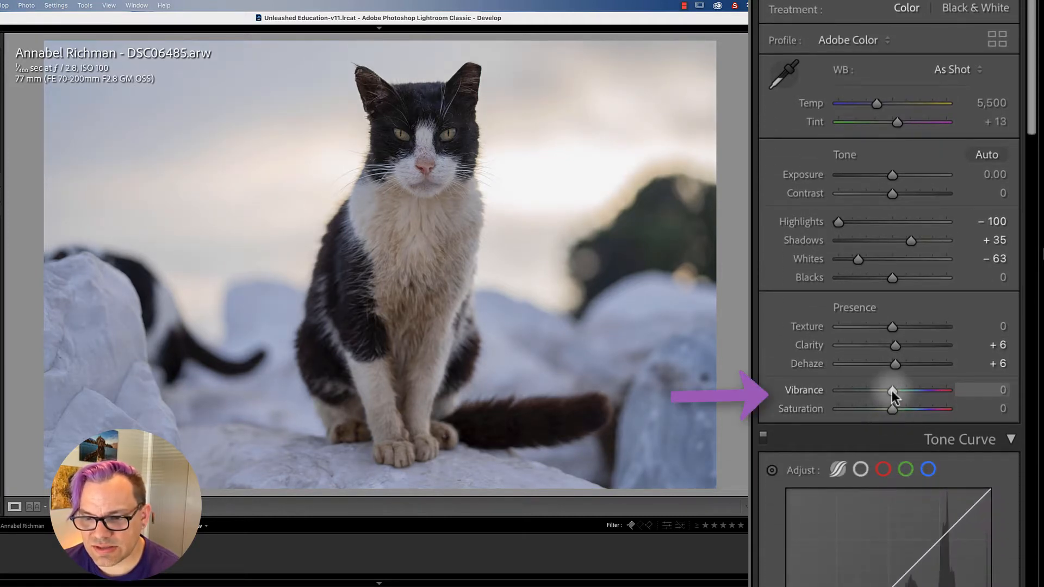
left_click_drag(892, 391, 897, 390)
left_click_drag(888, 535, 894, 537)
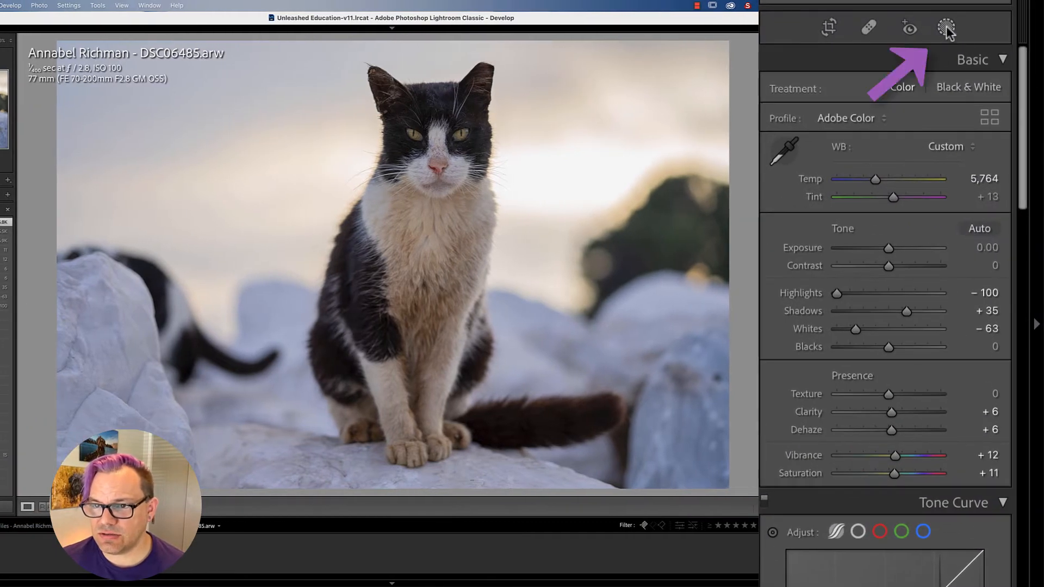
Step: Mask the cat with Select Subject and brighten it by raising the mask's Exposure, Shadows, Whites and Highlights
left_click(946, 27)
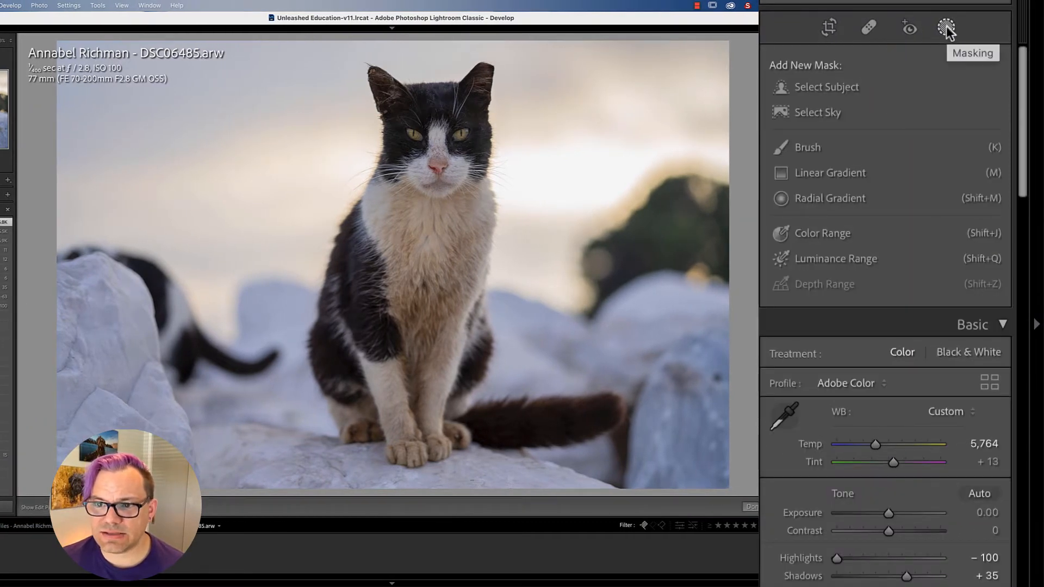
left_click(808, 85)
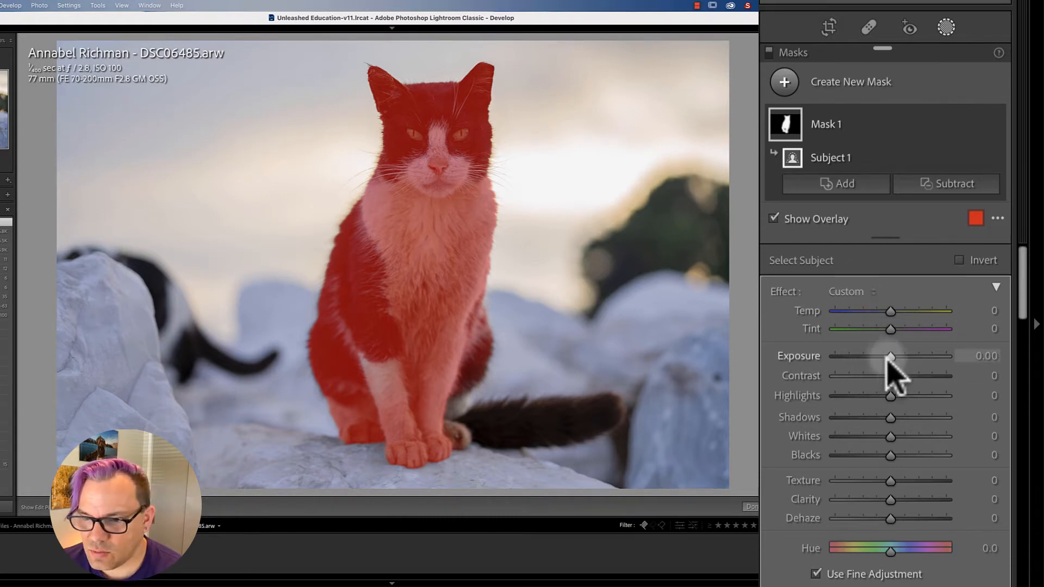
left_click_drag(890, 357, 893, 357)
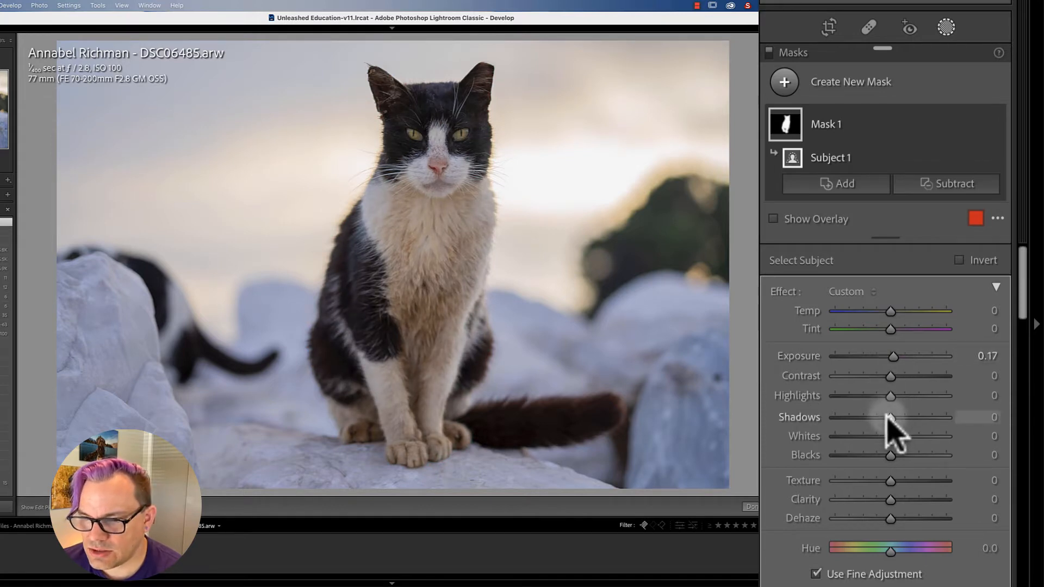
mouse_move(890, 417)
left_mouse_down()
mouse_move(892, 436)
mouse_move(904, 436)
left_mouse_up()
left_click_drag(890, 396, 903, 397)
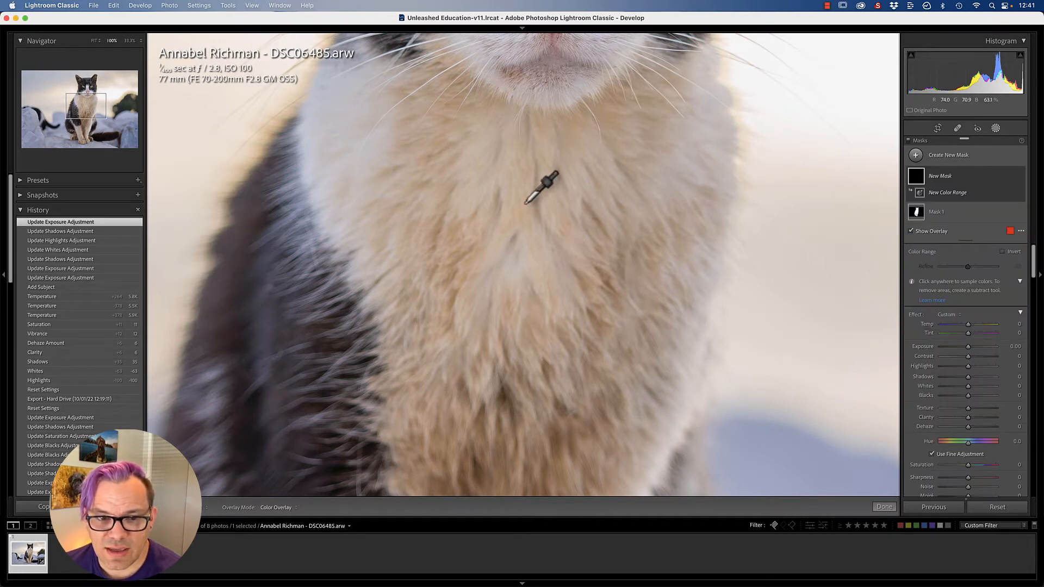
Step: Sample the yellowish chest fur for the new color range mask and set its Refine amount to 5
left_click(536, 315)
key("z")
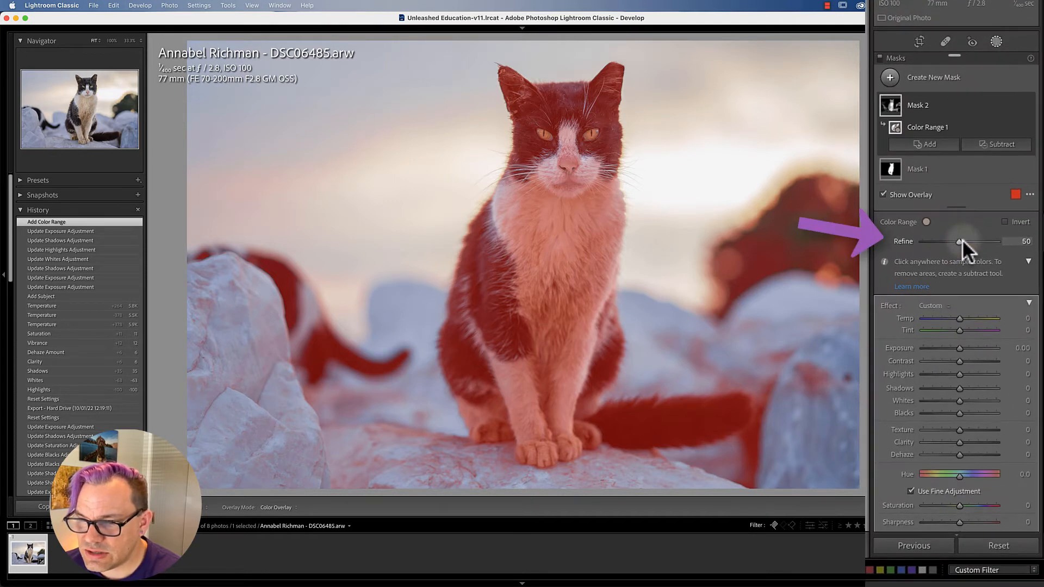
left_click_drag(958, 240, 928, 242)
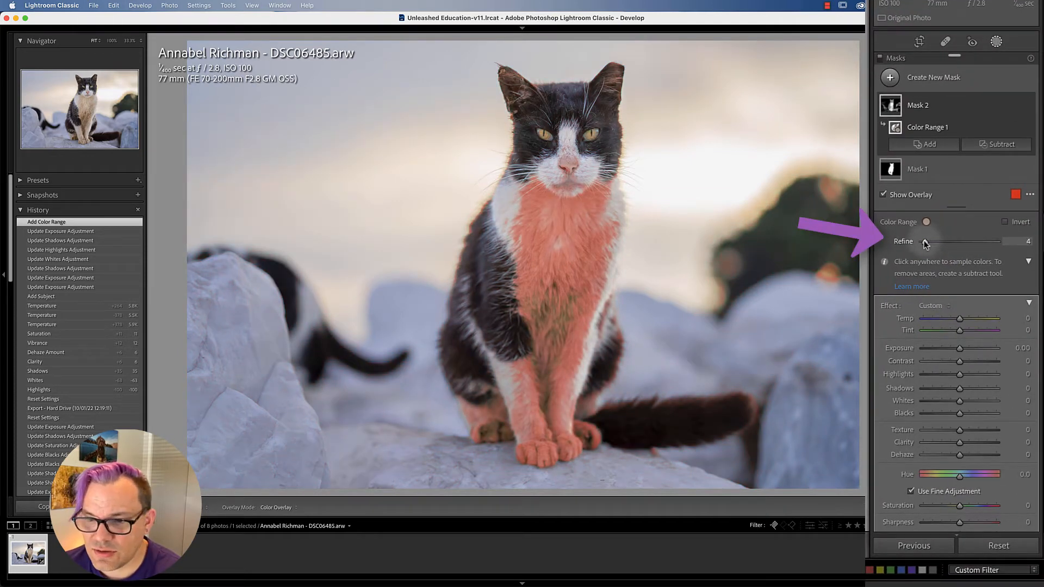
left_click_drag(924, 242, 924, 241)
Step: Neutralize the masked chest fur with the overlay hidden, setting Exposure to 0.13, Temp to -8 and Saturation to -18
key("o")
left_click_drag(959, 348, 954, 319)
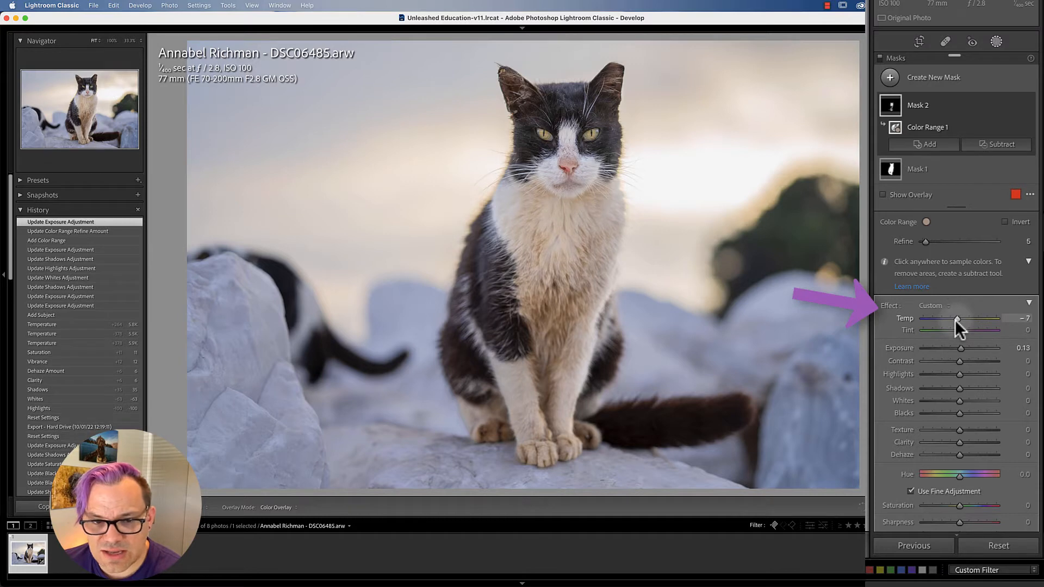
left_click_drag(954, 320, 955, 320)
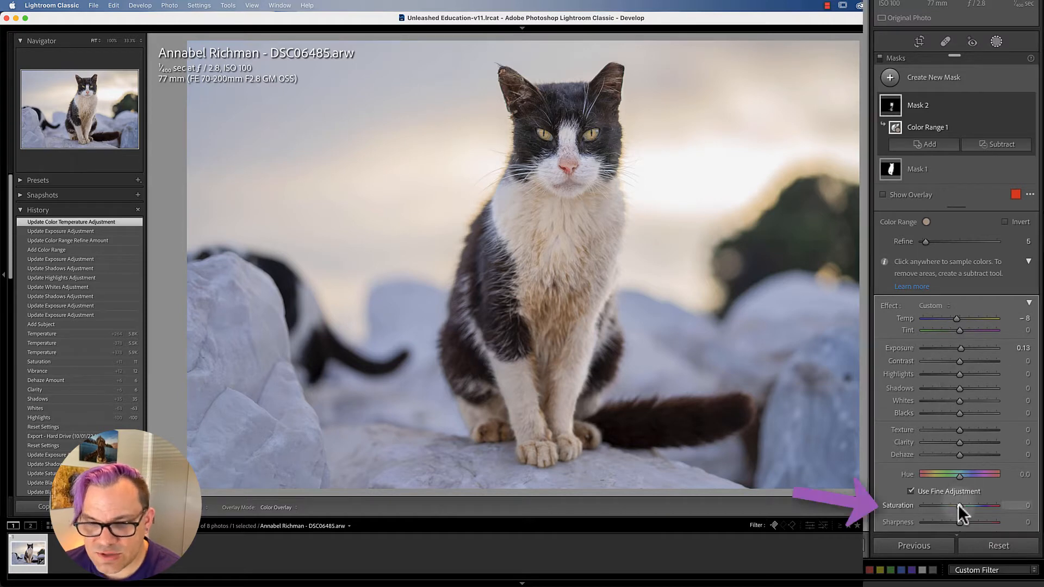
left_click_drag(958, 505, 958, 507)
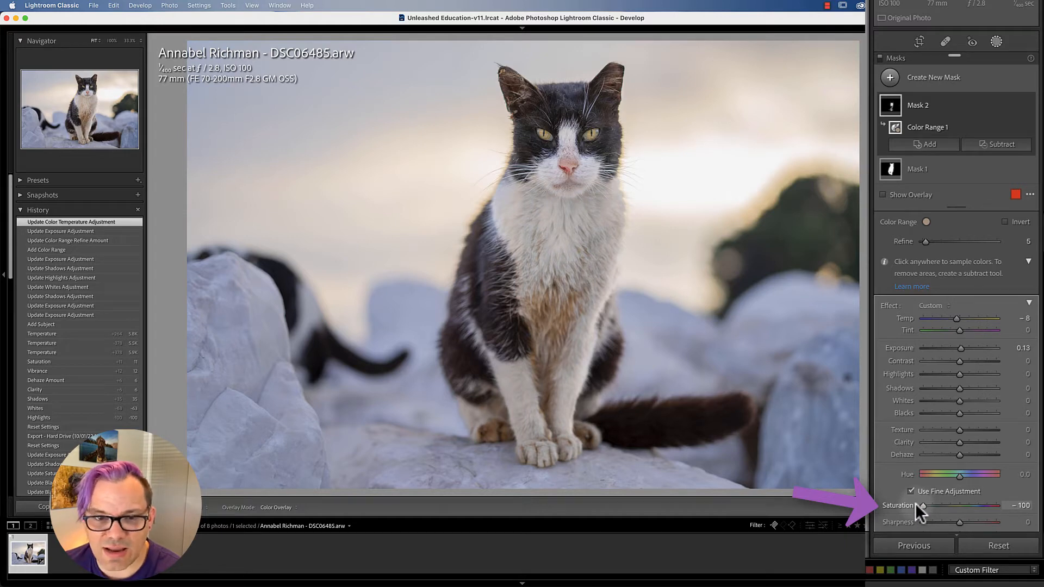
left_click_drag(915, 505, 954, 508)
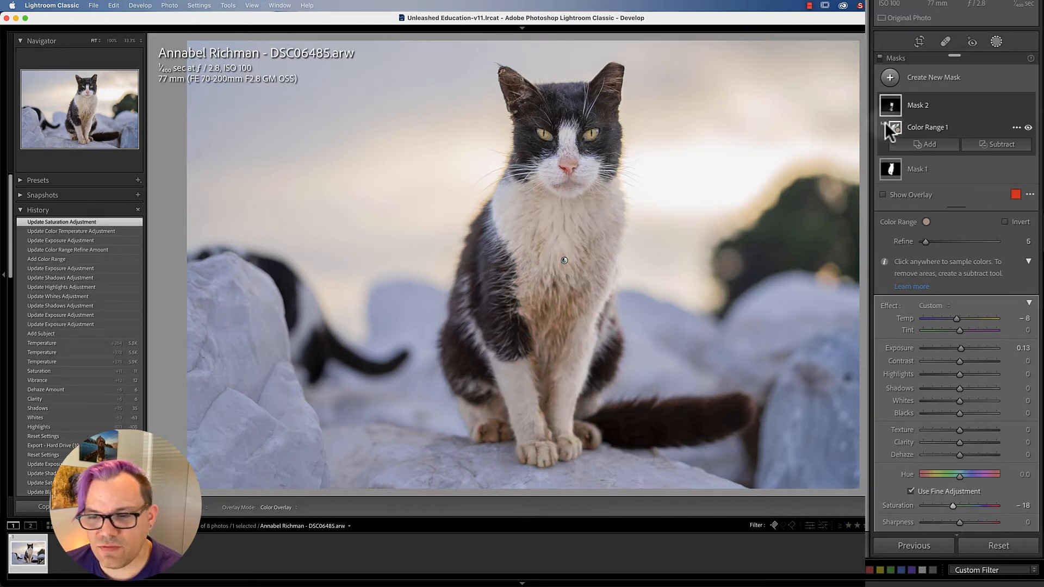
Step: Create another color range mask by sampling the remaining discolored chest fur, and reduce its Refine amount to limit the selection
left_click(891, 77)
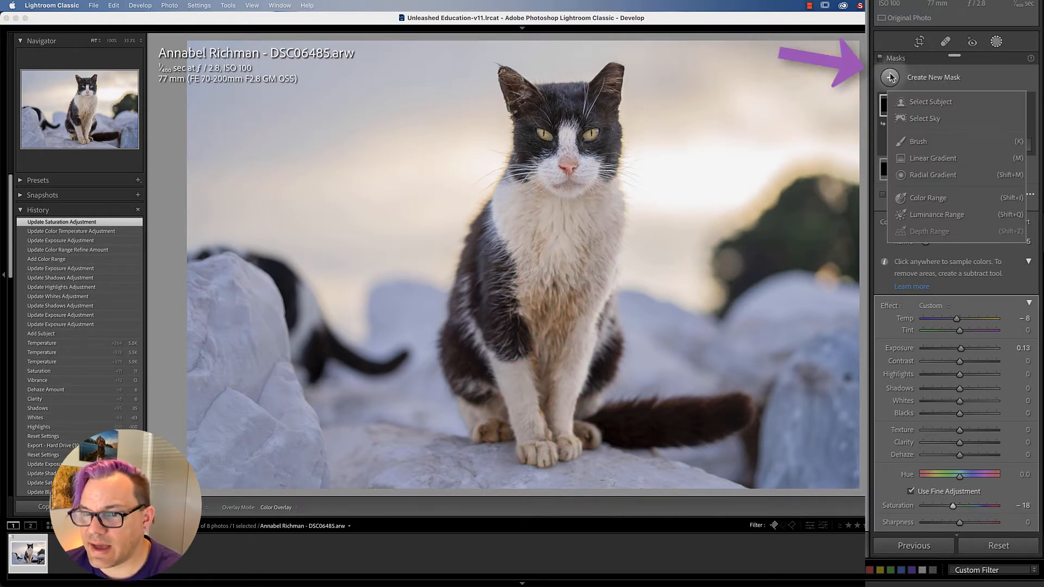
left_click(923, 194)
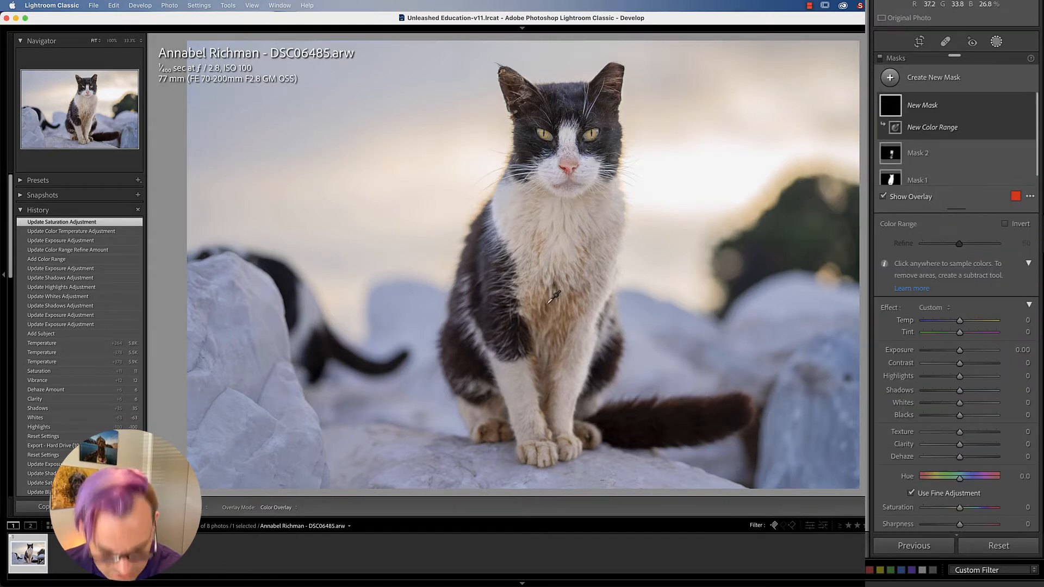
key("z")
left_click(605, 238)
key("z")
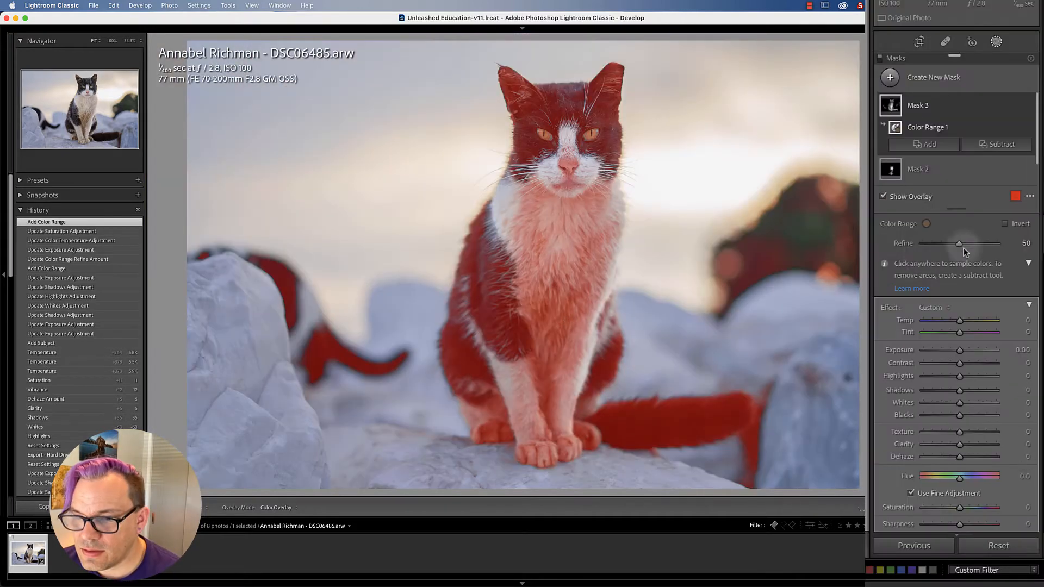
left_click_drag(959, 243, 928, 243)
Step: Clean up the newly masked fur by slightly raising Exposure, cooling Temp and lowering Saturation
left_click_drag(960, 351, 962, 351)
left_click_drag(959, 321, 957, 320)
left_click_drag(960, 507, 955, 508)
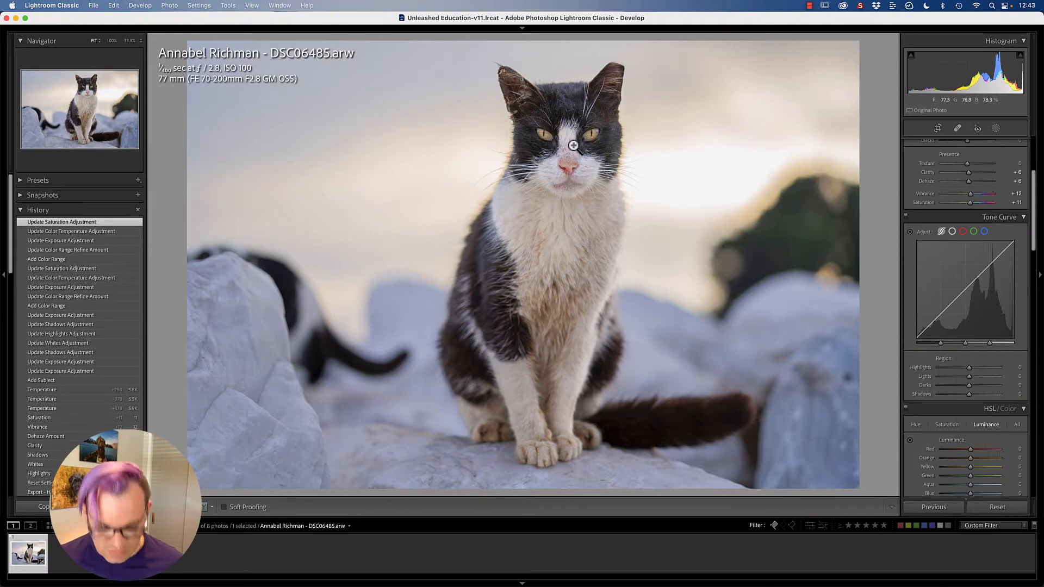
Step: Inspect the edges of the cat's ears at close range and enable Remove Chromatic Aberration in the lens corrections
key("z")
key("z")
left_click(651, 165)
left_click_drag(653, 165, 616, 231)
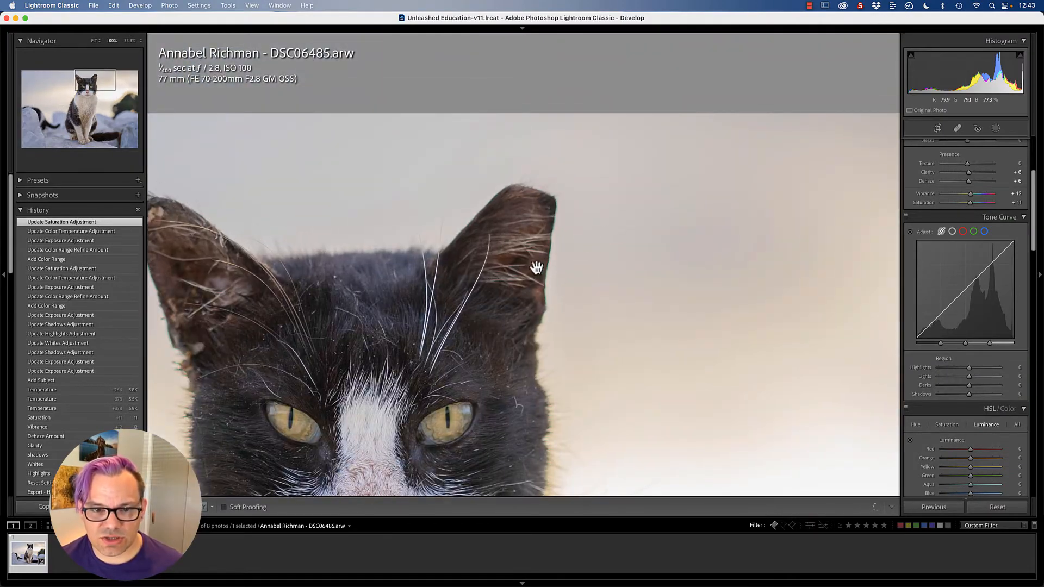
key("z")
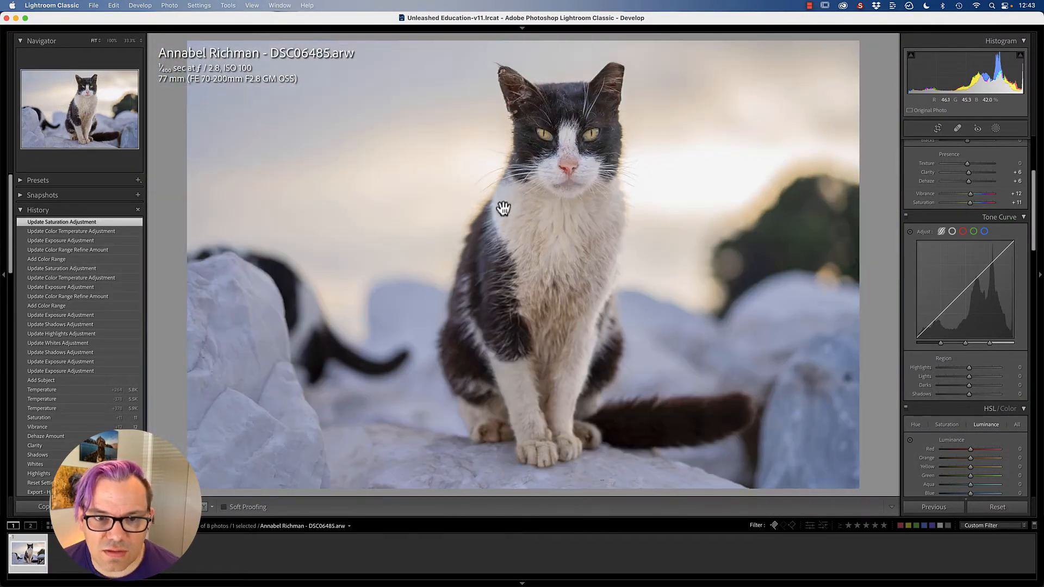
key("z")
scroll(416, 233, "left", 5)
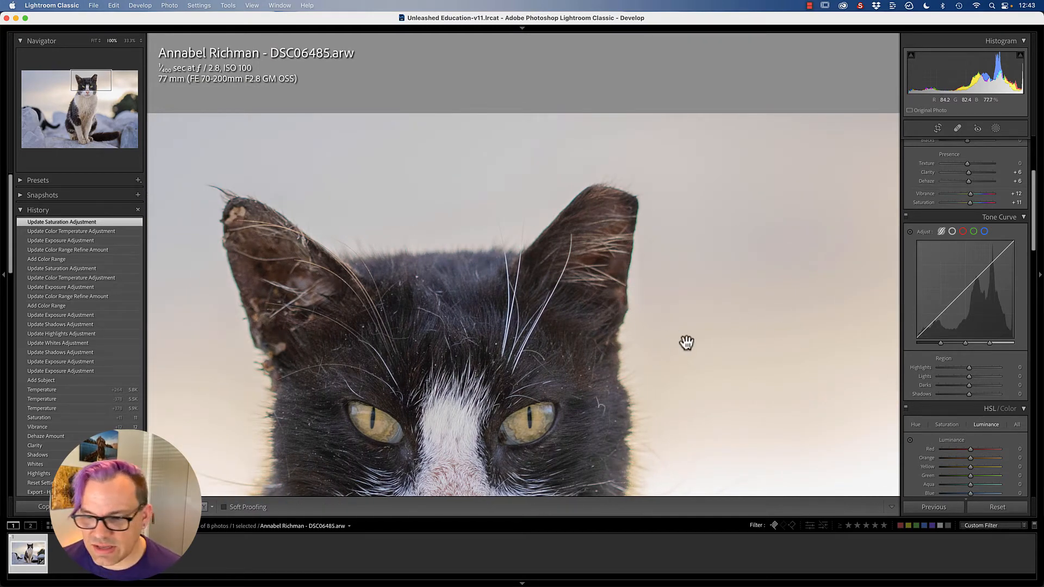
scroll(939, 247, "down", 15)
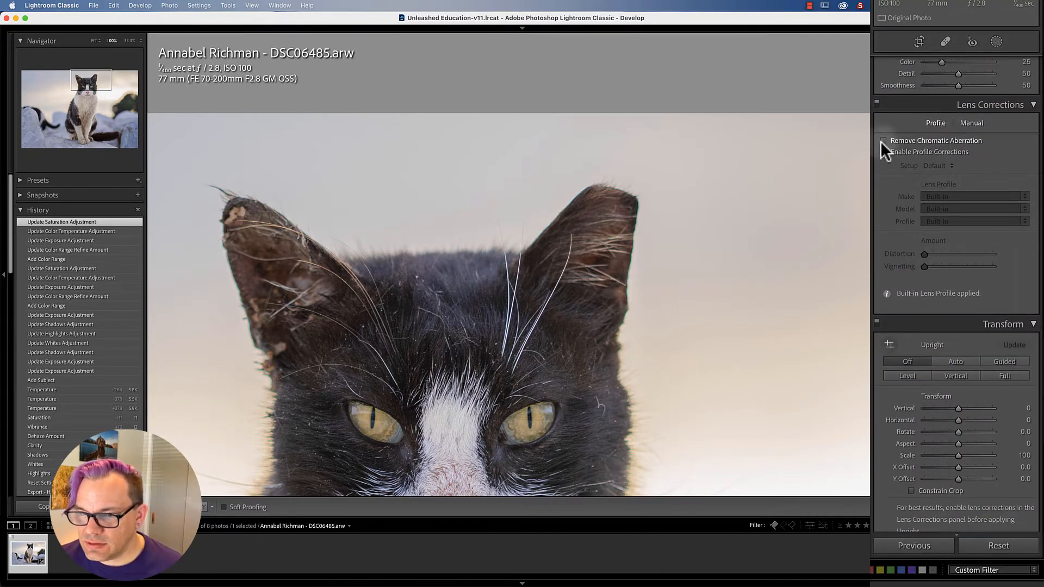
left_click(883, 141)
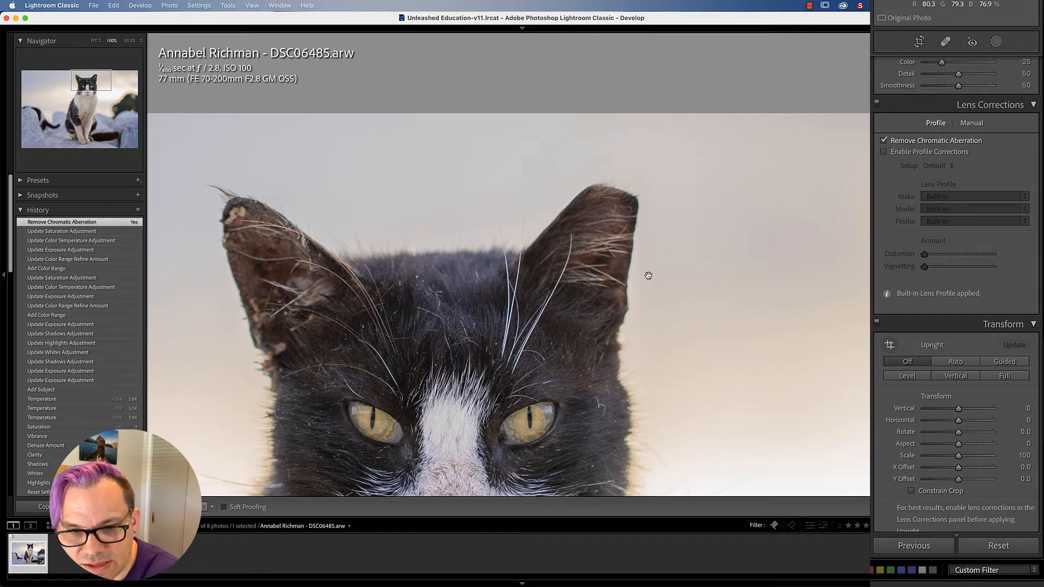
Step: Defringe the photo manually by sampling the green fringe along the edge of the cat's ear
left_click(971, 123)
left_click(890, 183)
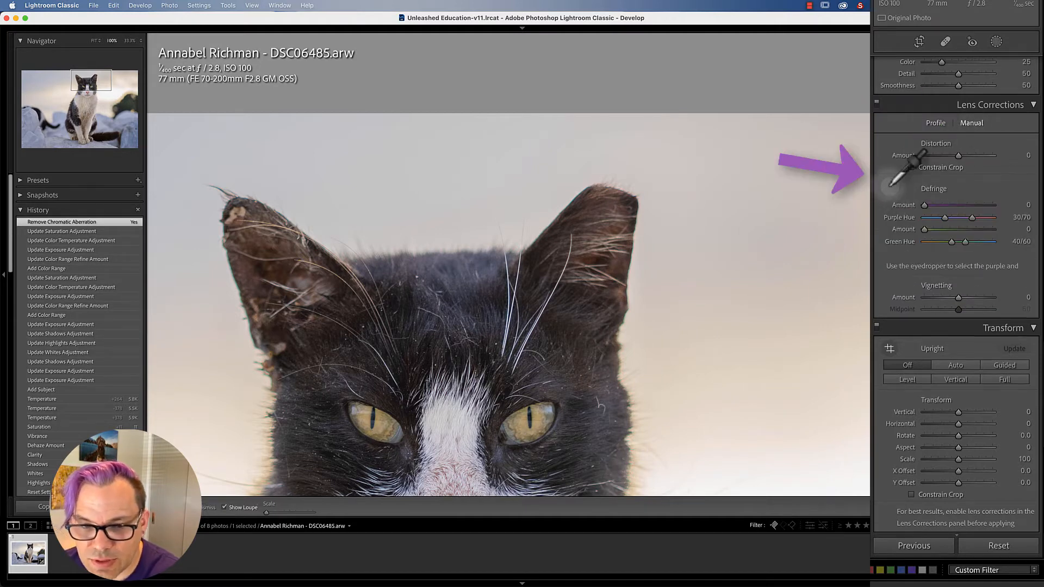
left_click(629, 311)
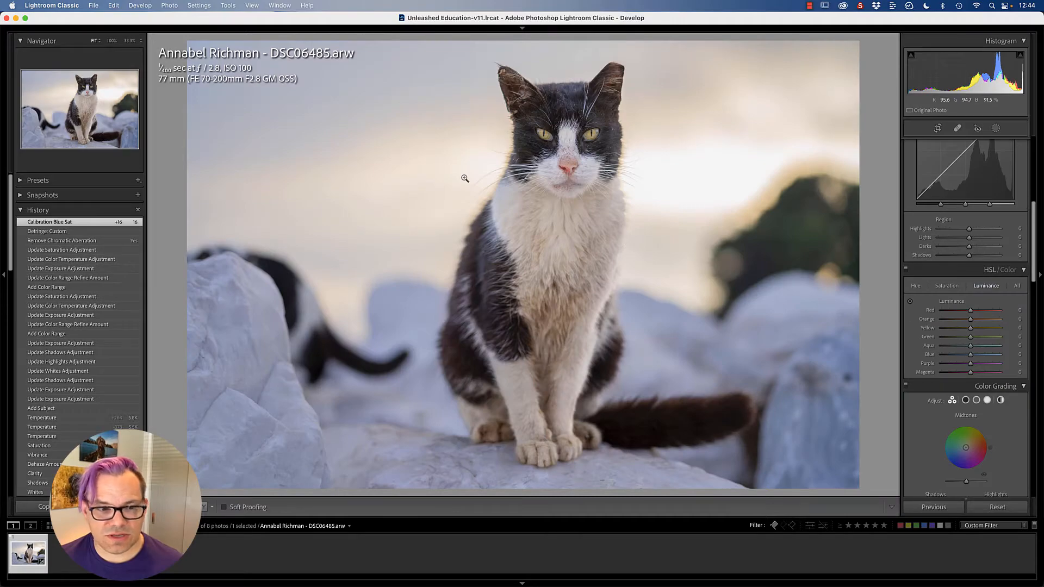
Step: Open the edited cat photo in Photoshop and duplicate its background layer
right_click(465, 178)
key("Escape")
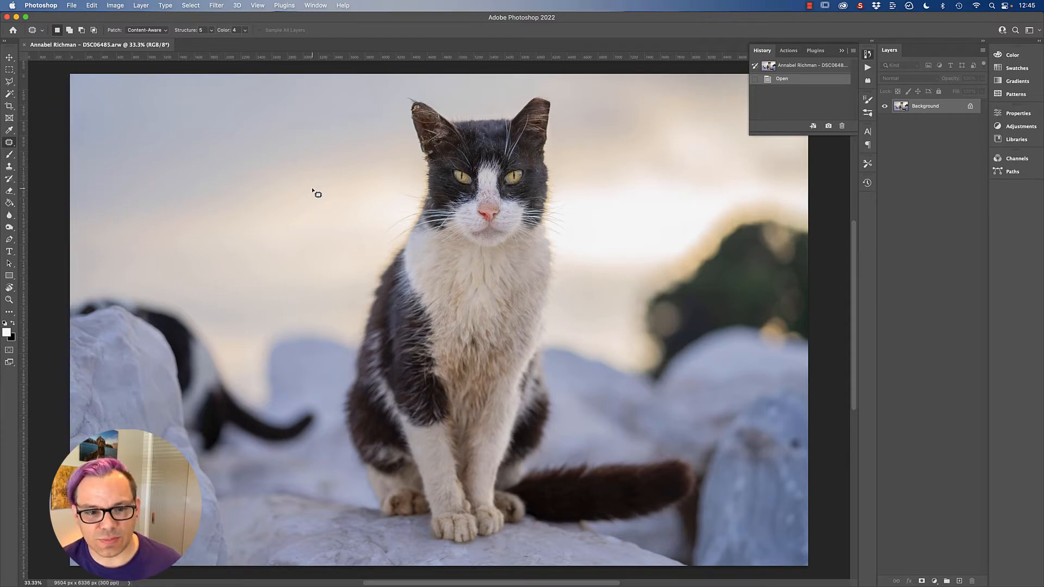
key("super+j")
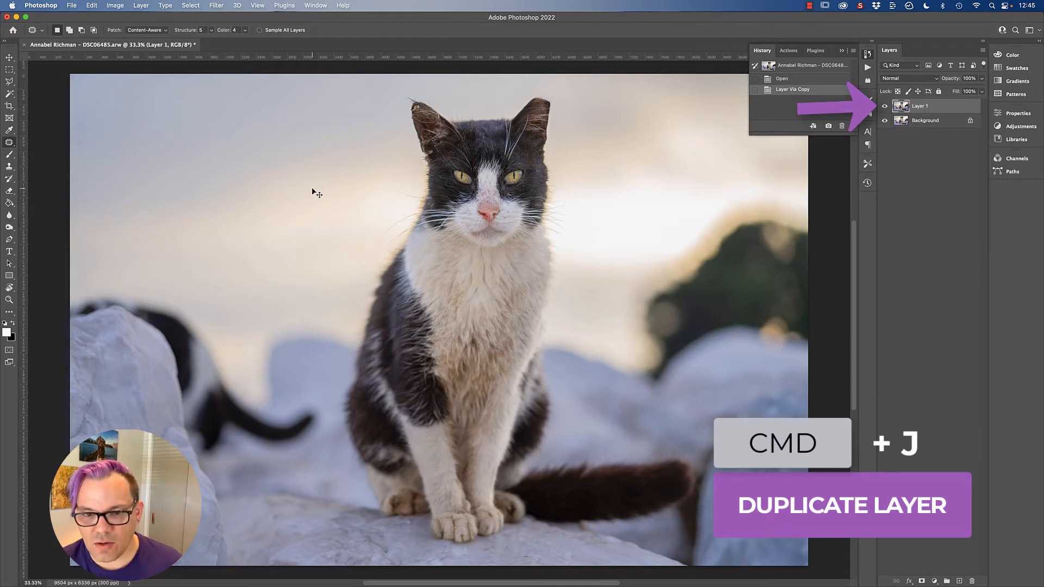
Step: Brighten the duplicate layer with a Curves adjustment, raising the midtones from input 107 to output 137
key("super+m")
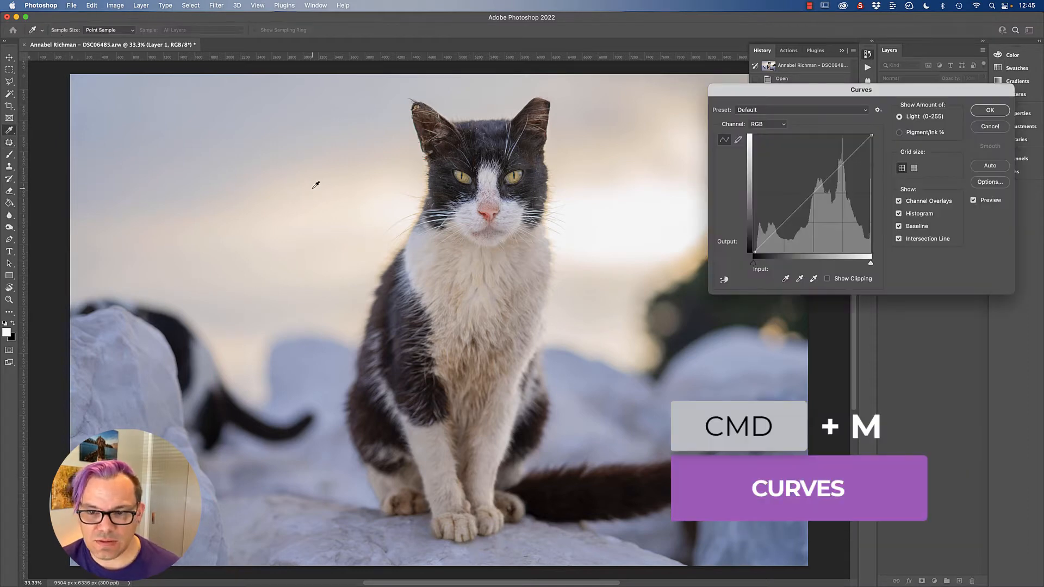
left_click_drag(806, 200, 803, 190)
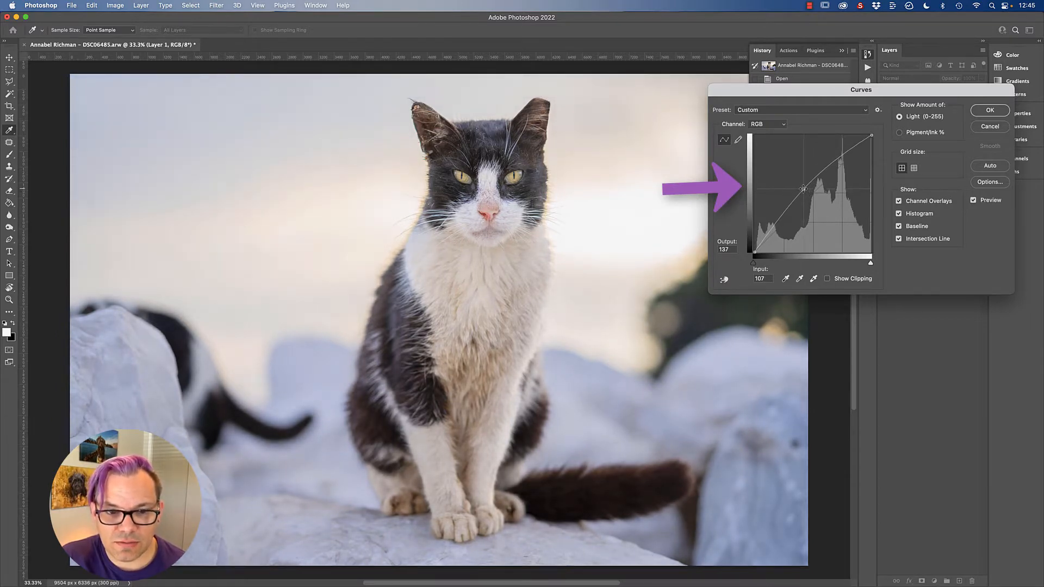
key("Return")
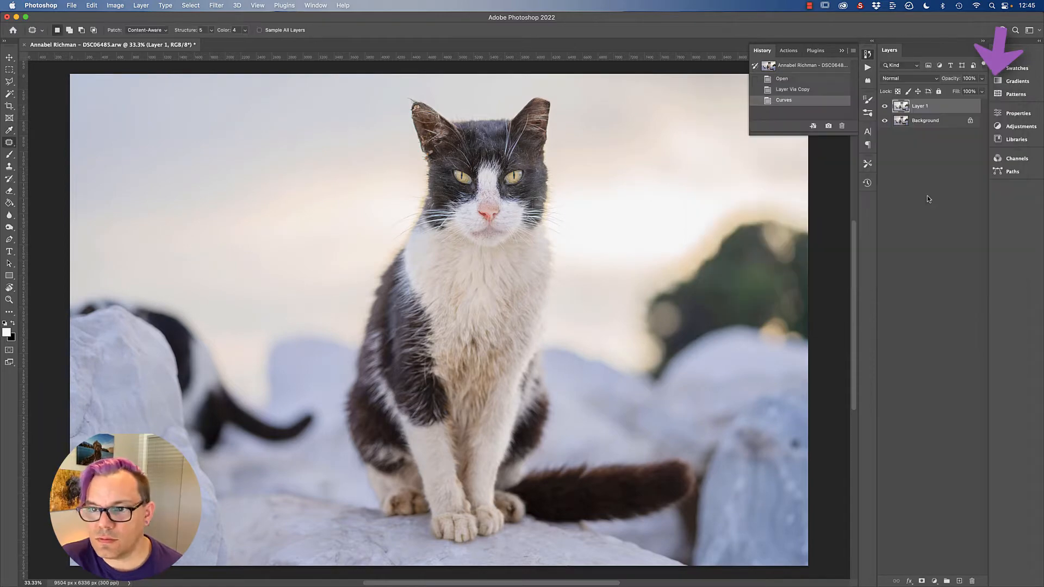
Step: Add a layer mask to the brightened layer, invert it to black and switch to the Brush tool
left_click(921, 582)
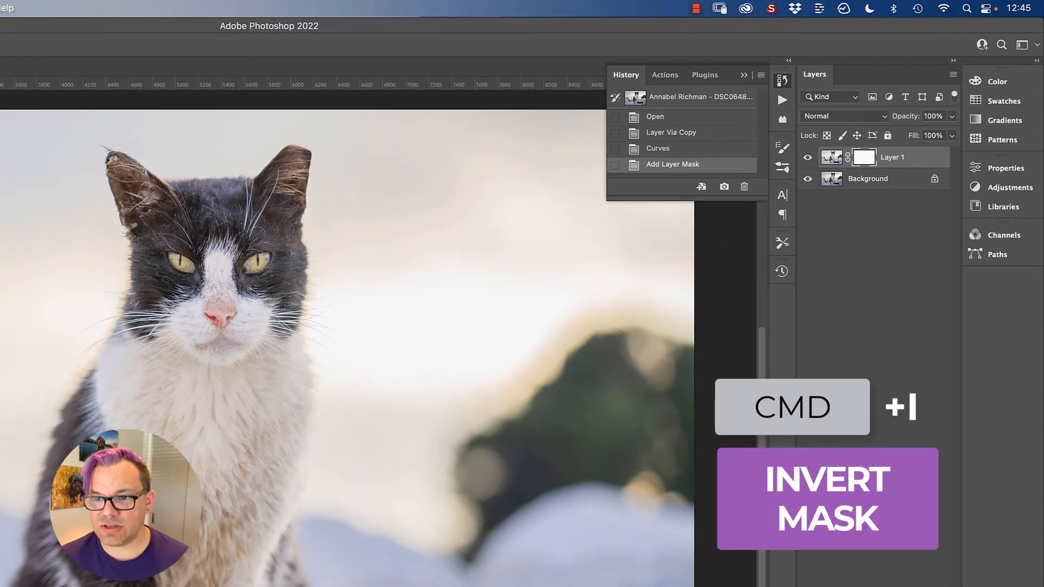
key("super+i")
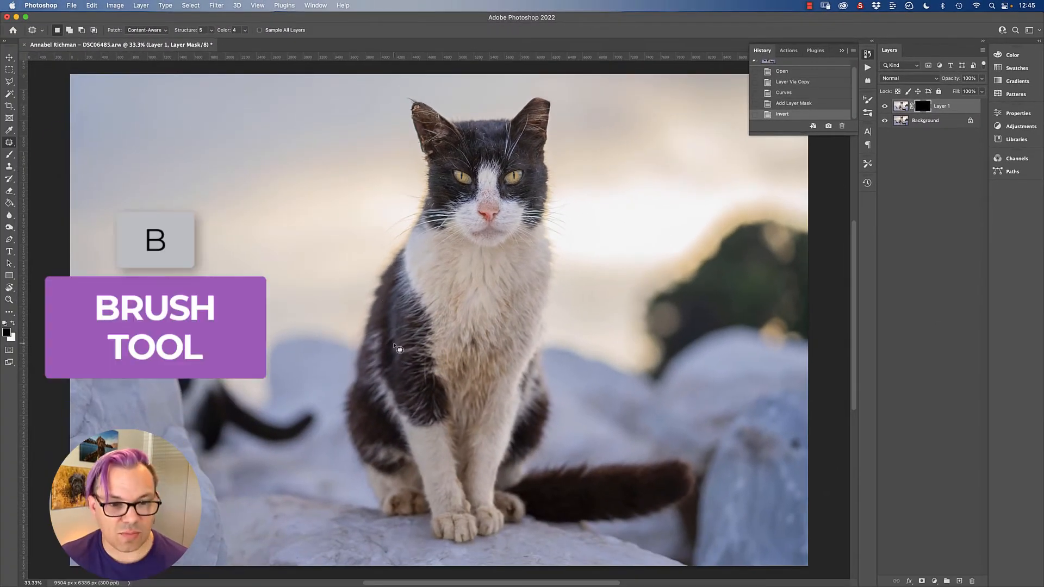
key("b")
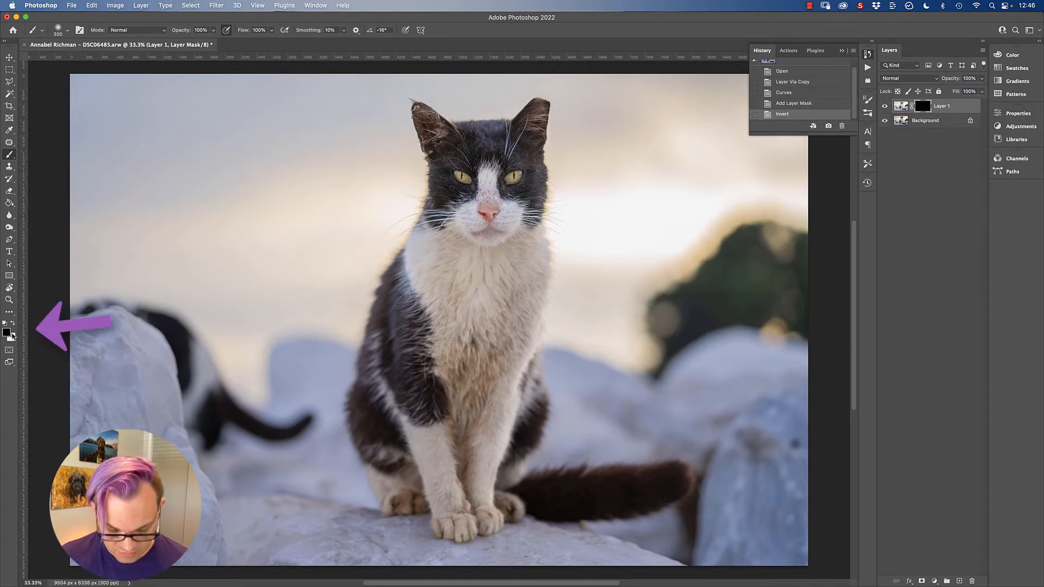
Step: Paint the layer mask white with a 900 px brush over the cat's lower chest, legs, paws and tail to reveal the brightening
key("x")
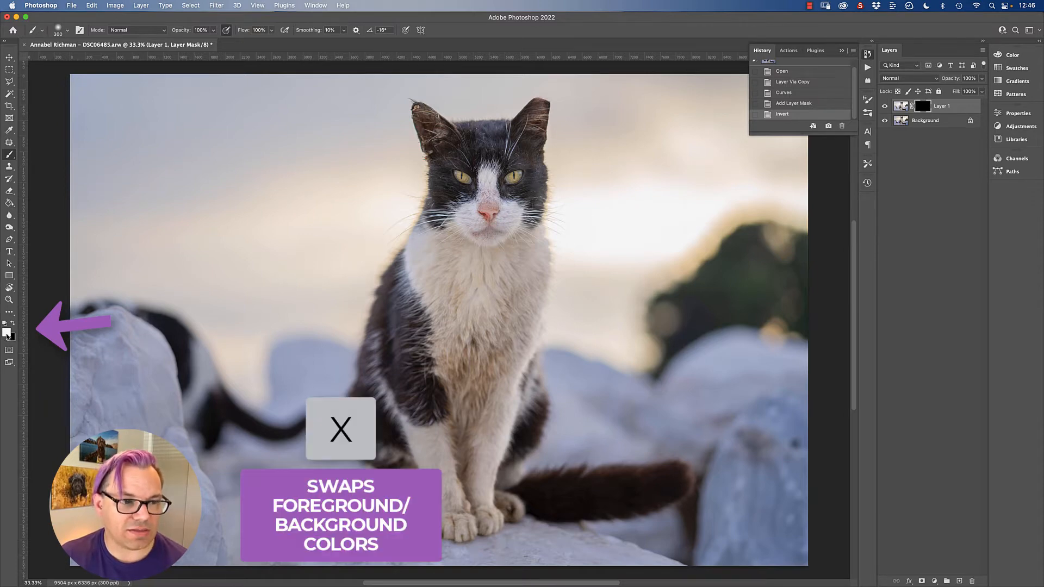
key("x")
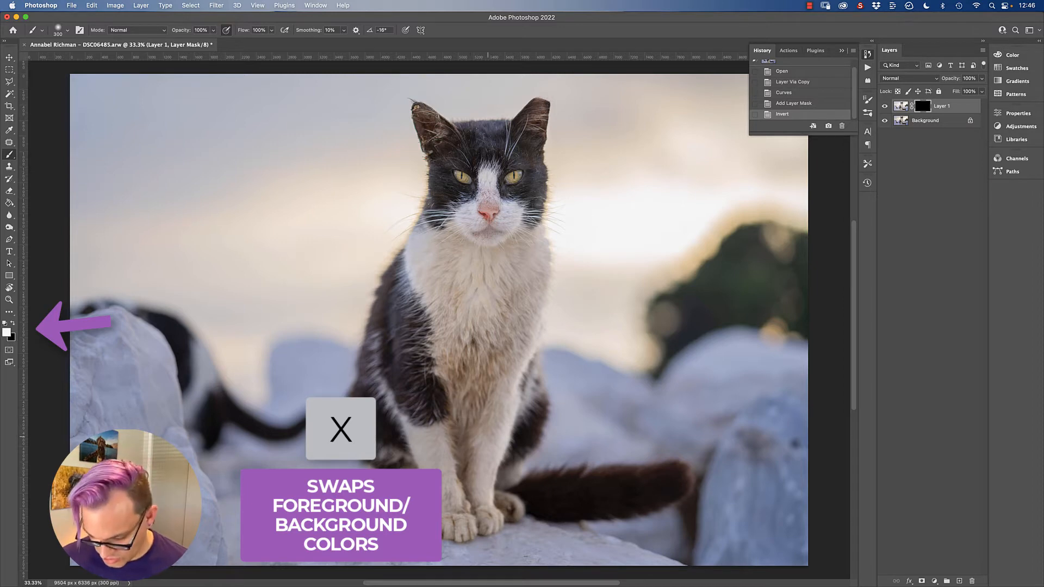
key("bracketright")
key("bracketright")
key("bracketright")
mouse_move(462, 380)
left_mouse_down()
mouse_move(486, 359)
mouse_move(482, 344)
mouse_move(438, 497)
left_mouse_up()
left_click(471, 411)
left_click(470, 417)
left_click_drag(424, 492, 389, 492)
left_click_drag(484, 487, 503, 375)
left_click_drag(503, 375, 511, 331)
left_click_drag(467, 508, 604, 506)
Step: Duplicate Layer 1 and the Background together and merge the copies into one layer
key("super+plus")
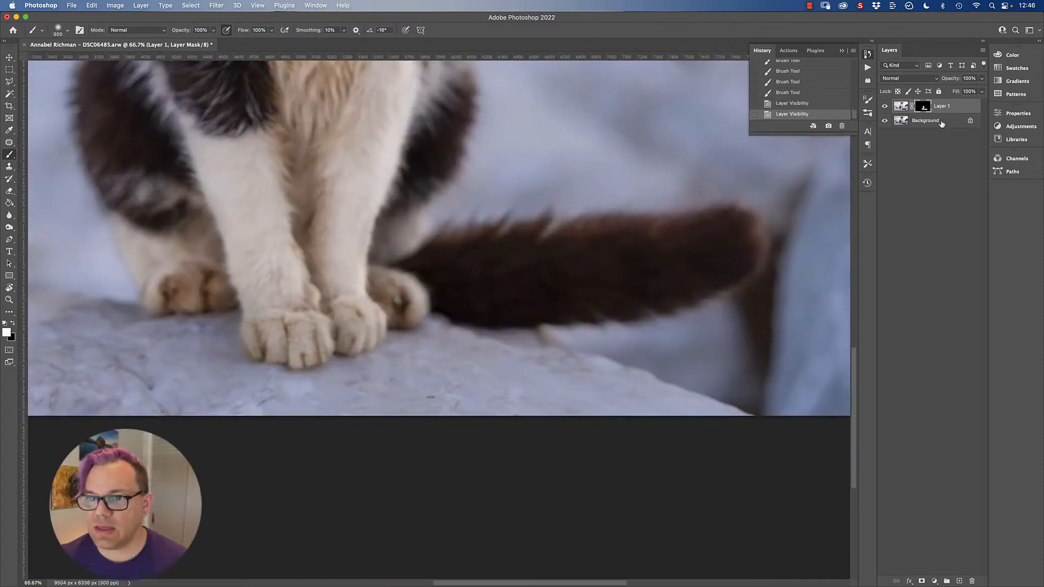
left_click(941, 122)
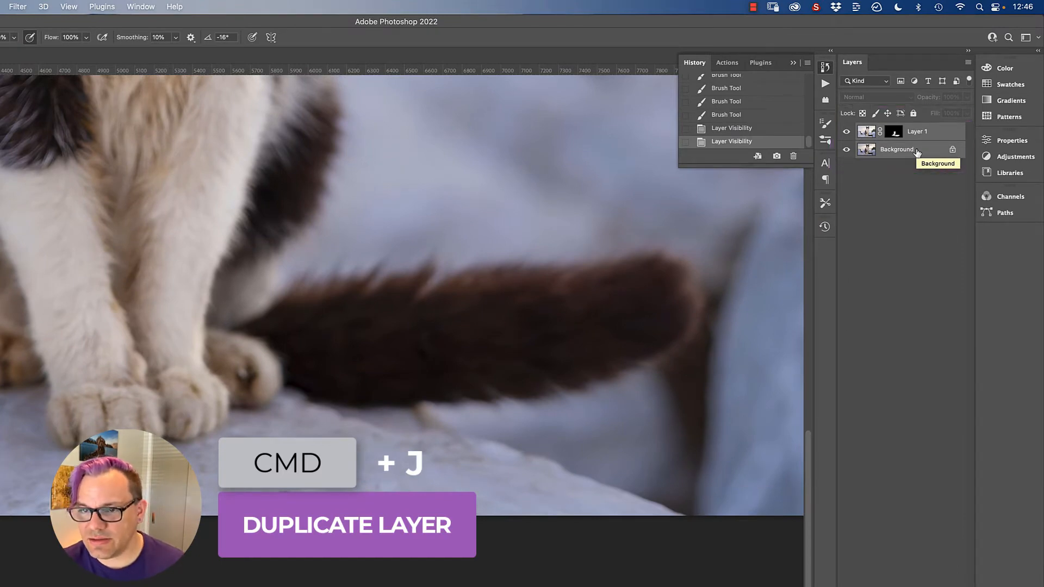
key("super+j")
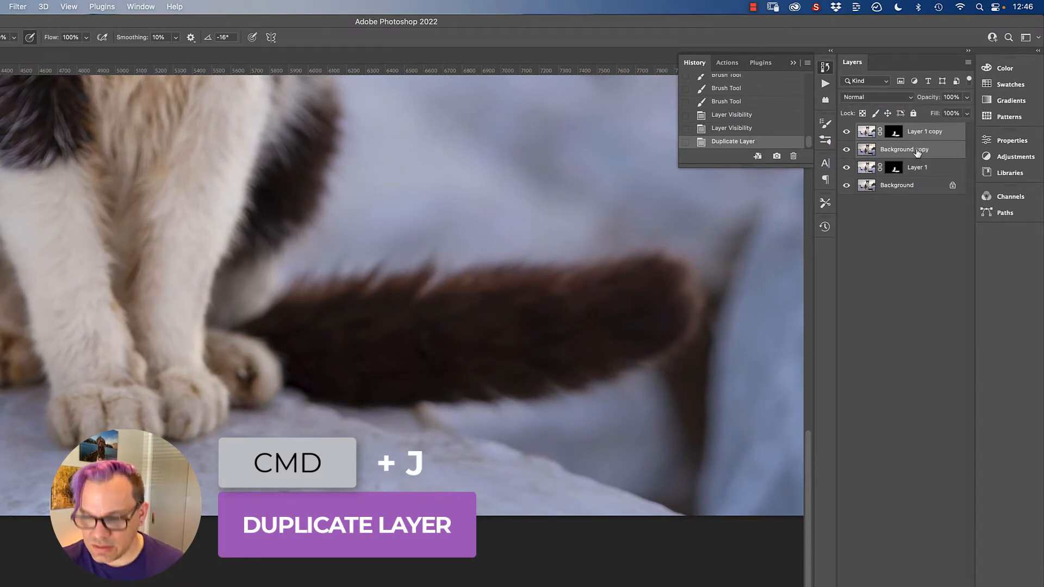
key("super+e")
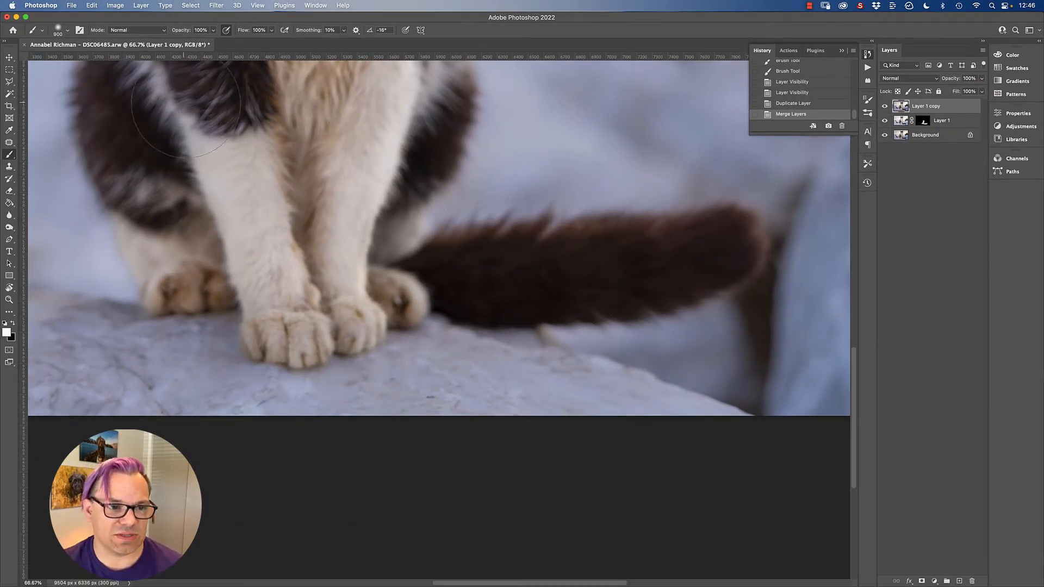
Step: Brighten the merged copy with a Curves adjustment by raising the midtones at input 104
left_click(115, 5)
left_click(513, 12)
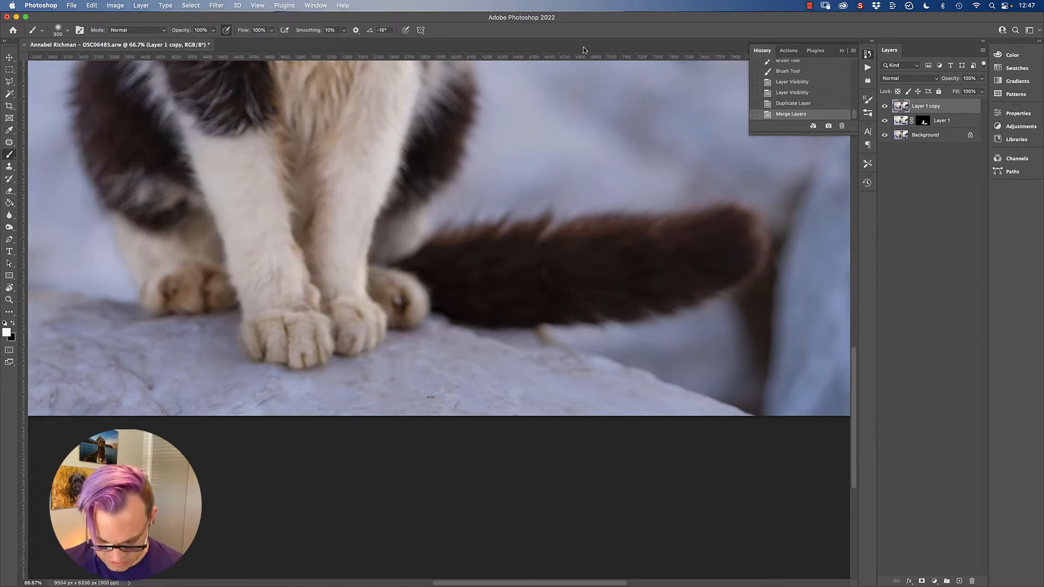
key("super+m")
left_click_drag(806, 192, 802, 185)
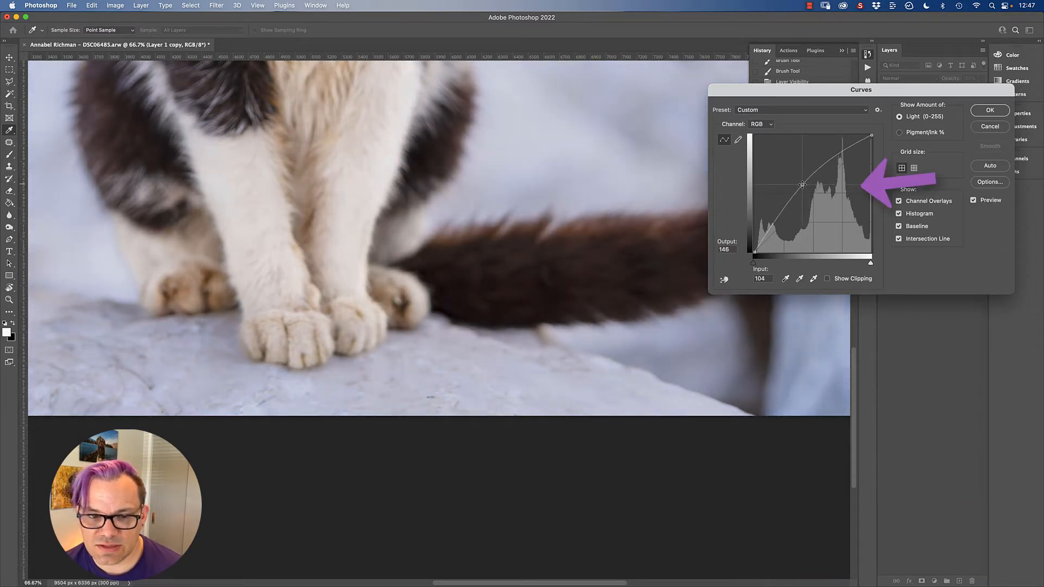
left_click_drag(869, 96, 889, 103)
left_click(1010, 115)
Step: Add an inverted layer mask and paint it white with a 400 px brush over the cat's dark tail to reveal the brightening
left_click(922, 580)
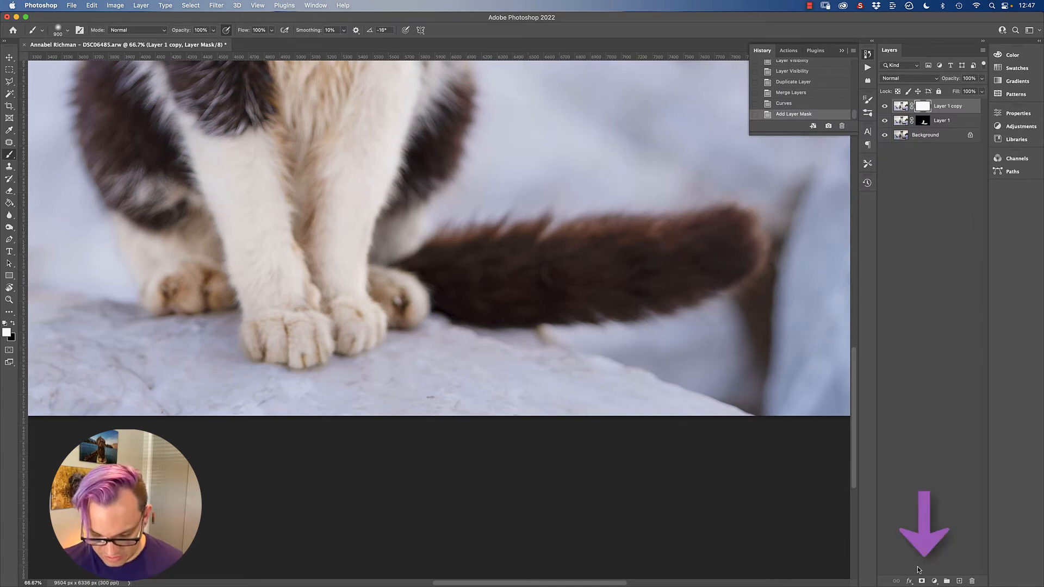
key("super+i")
key("bracketleft")
key("bracketleft")
key("bracketleft")
key("bracketleft")
key("bracketleft")
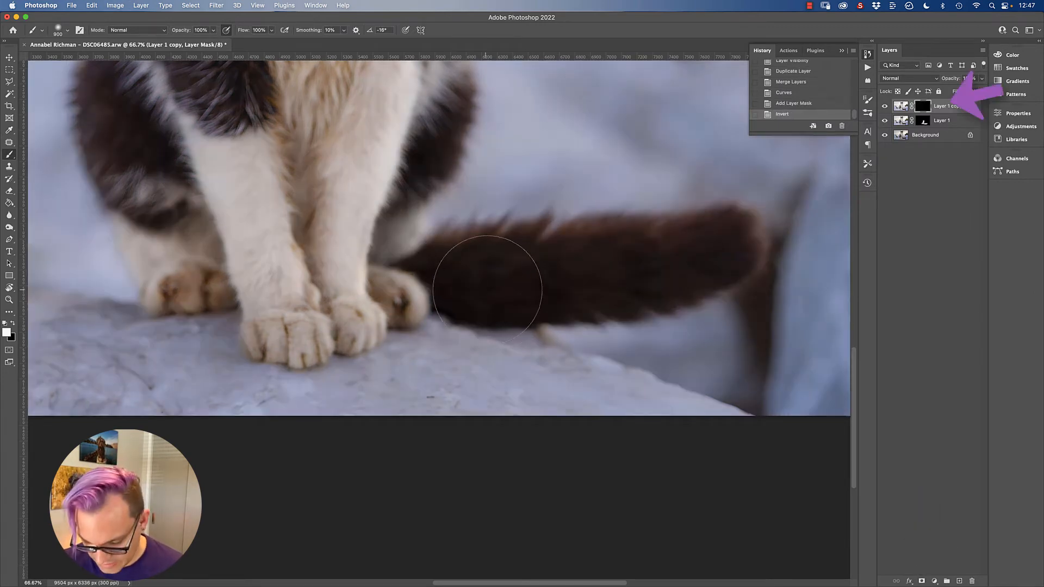
mouse_move(449, 255)
left_mouse_down()
mouse_move(499, 290)
mouse_move(617, 242)
mouse_move(467, 270)
left_mouse_up()
left_click_drag(422, 189, 583, 410)
left_click_drag(472, 257, 530, 408)
left_click_drag(506, 280, 488, 433)
mouse_move(541, 333)
left_mouse_down()
mouse_move(516, 457)
mouse_move(584, 330)
left_mouse_up()
mouse_move(521, 560)
left_mouse_down()
mouse_move(527, 438)
mouse_move(566, 273)
left_mouse_up()
mouse_move(682, 403)
left_mouse_down()
mouse_move(669, 375)
mouse_move(482, 324)
mouse_move(273, 298)
mouse_move(345, 303)
left_mouse_up()
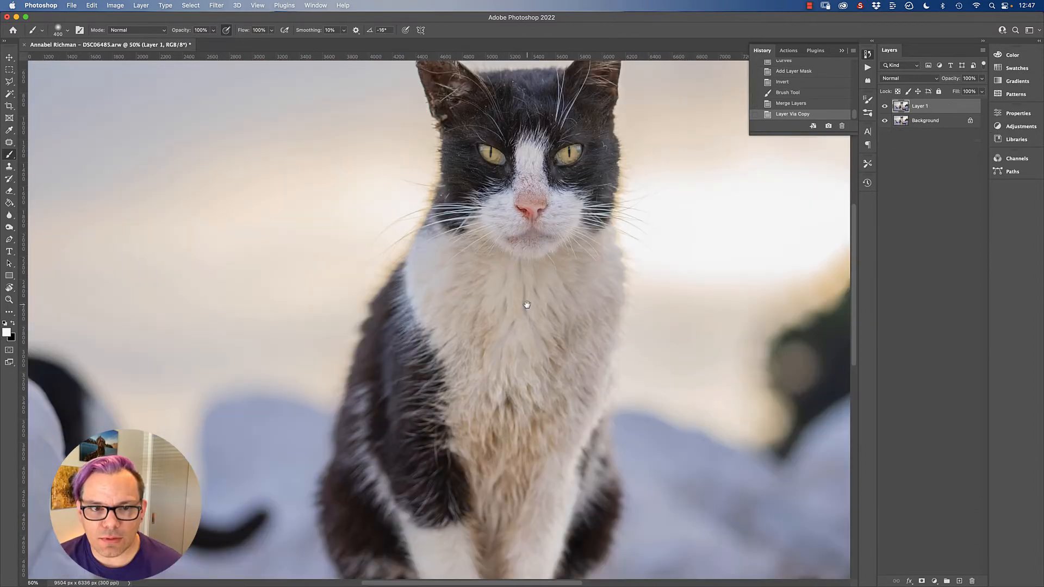
left_click_drag(524, 303, 522, 202)
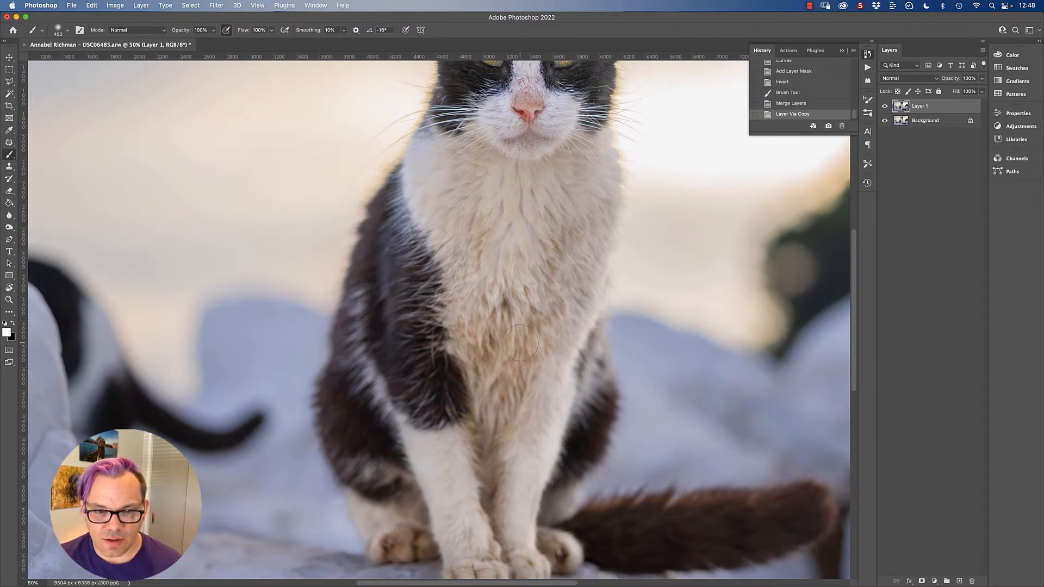
Step: Neutralize the yellow fur on Layer 1 with Hue/Saturation, lowering the Yellows' saturation and raising their lightness
key("super+u")
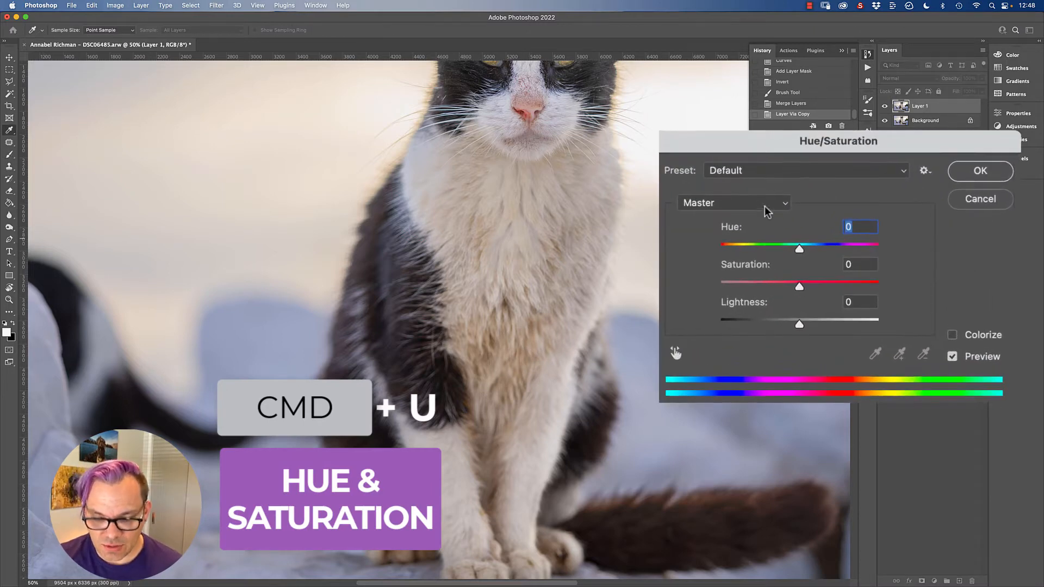
left_click(723, 202)
left_click(734, 236)
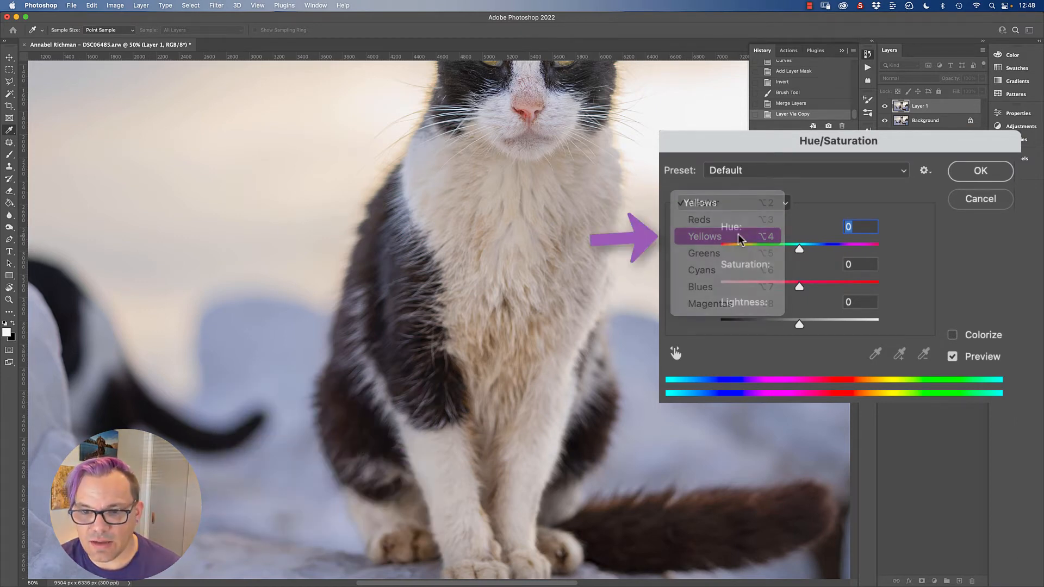
left_click_drag(799, 248, 799, 248)
left_click_drag(800, 286, 775, 287)
left_click_drag(799, 325, 828, 324)
left_click_drag(776, 287, 791, 286)
left_click_drag(828, 325, 834, 325)
left_click_drag(791, 287, 799, 286)
left_click_drag(799, 248, 803, 249)
key("Tab")
key("Tab")
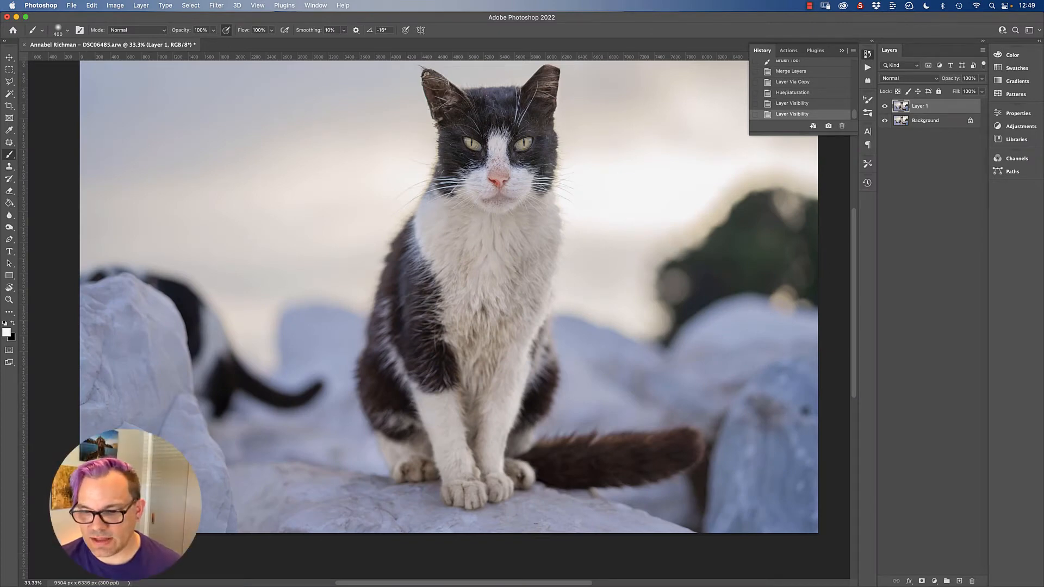
Step: Add an inverted layer mask and paint it white with a 1200 px brush over the cat's discolored white fur
left_click(921, 581)
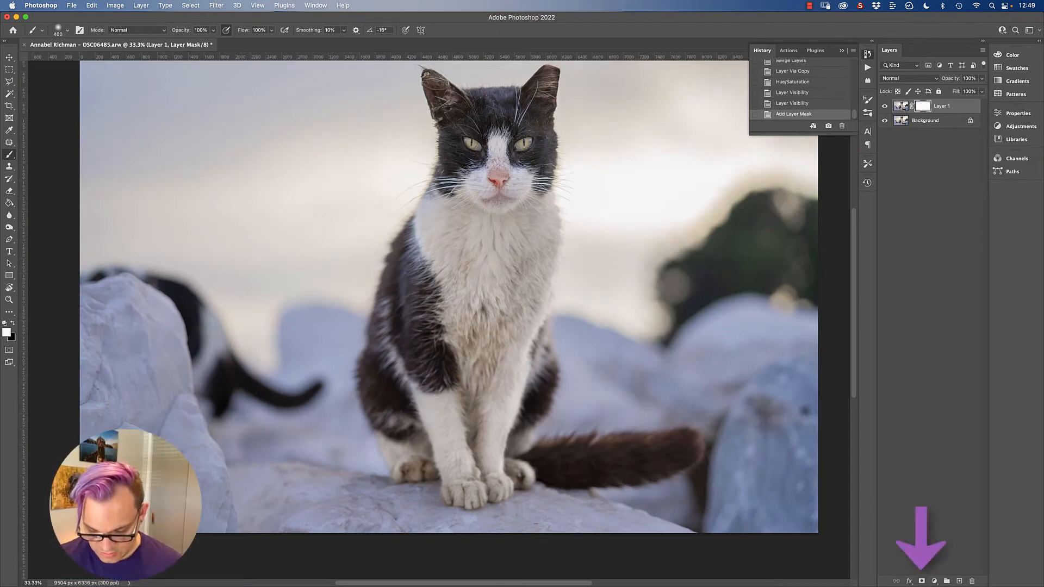
key("super+i")
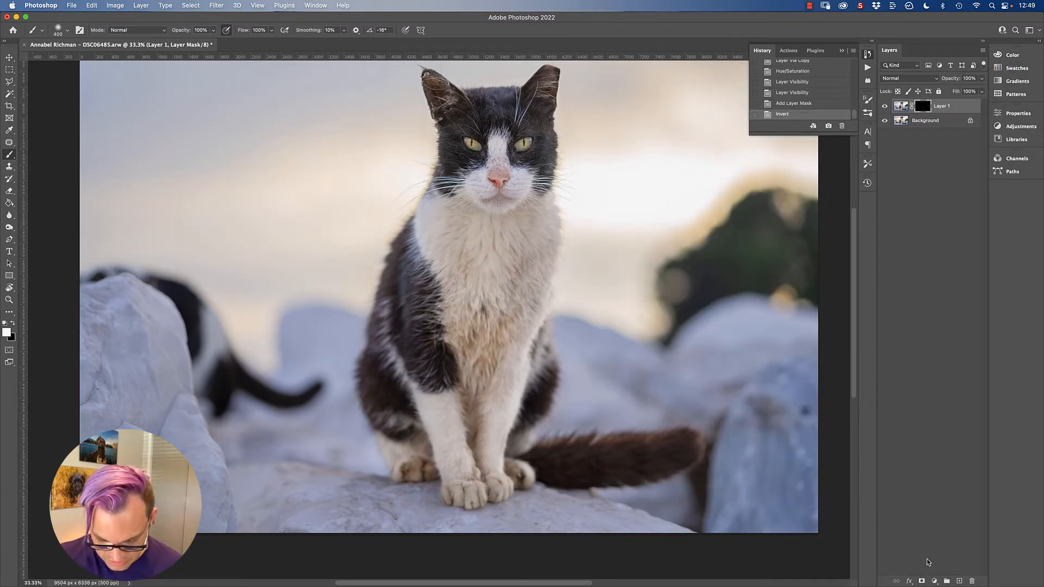
key("bracketright")
key("bracketright")
key("bracketright")
key("bracketright")
key("bracketright")
key("bracketright")
left_click_drag(441, 216, 465, 229)
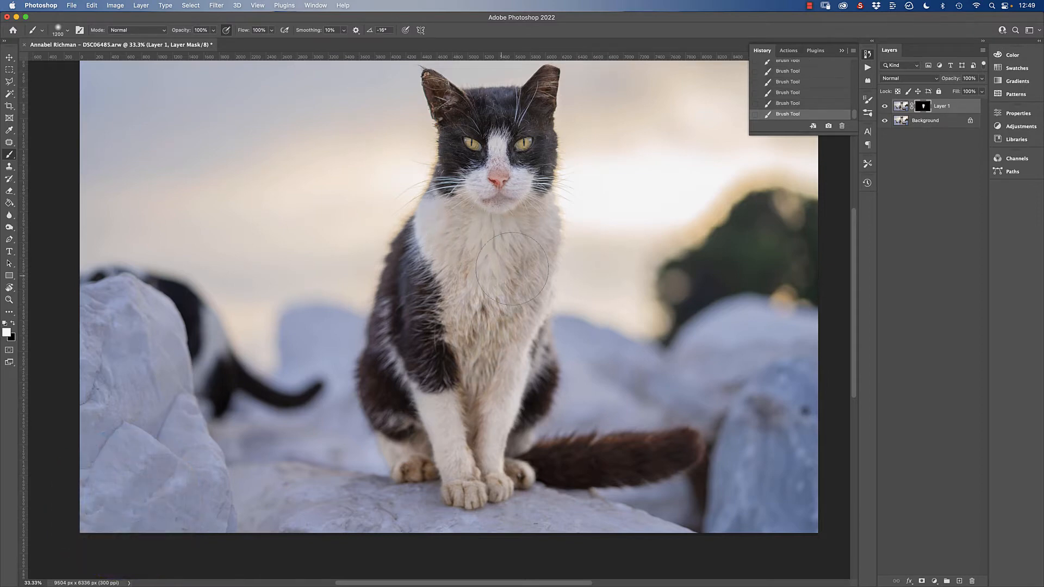
Step: Merge the layer down into a fresh duplicate and reduce the Reds' saturation on it with Hue/Saturation
key("super+e")
key("super+j")
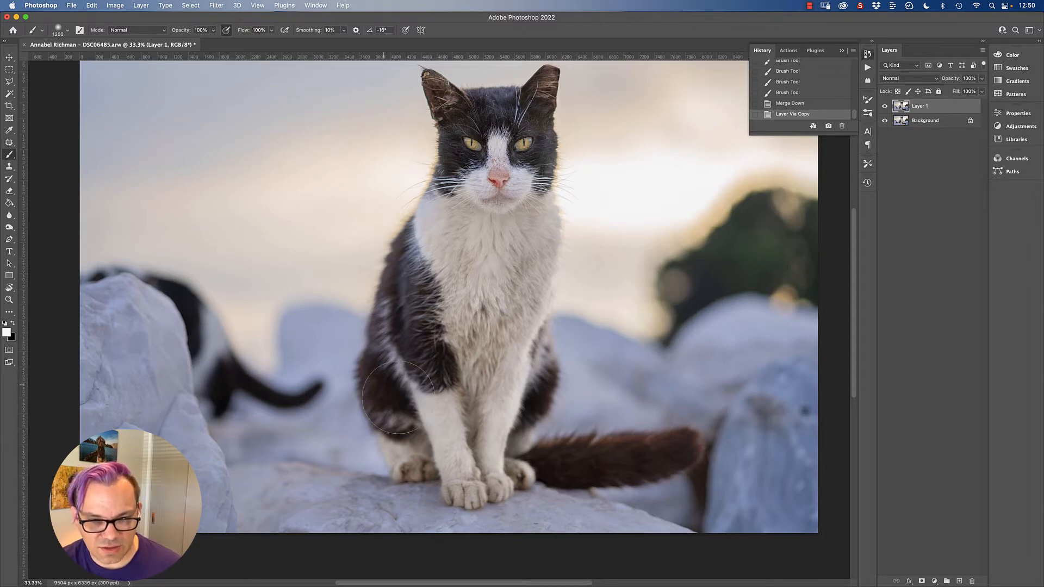
key("super+u")
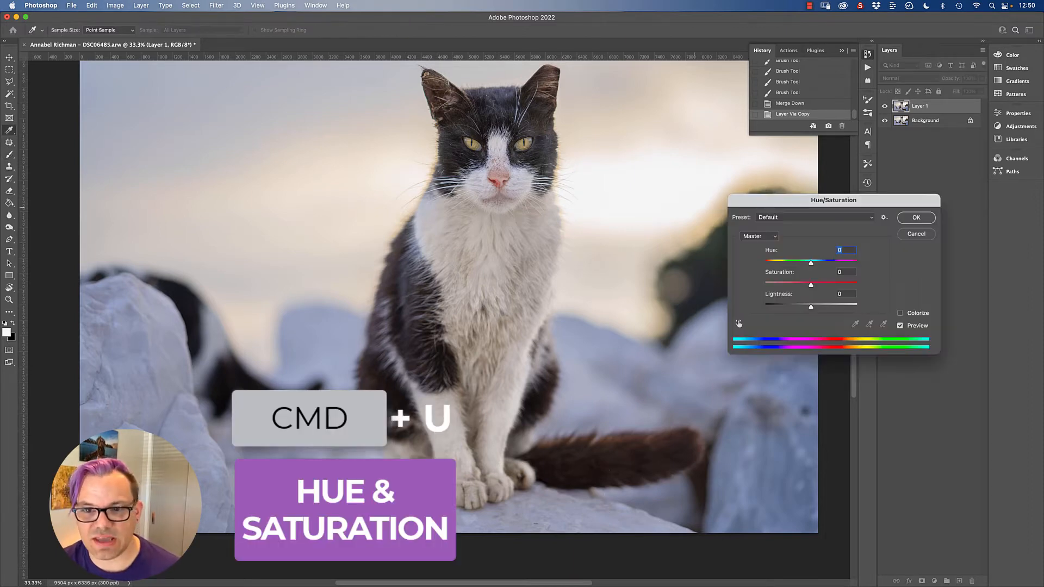
left_click(759, 235)
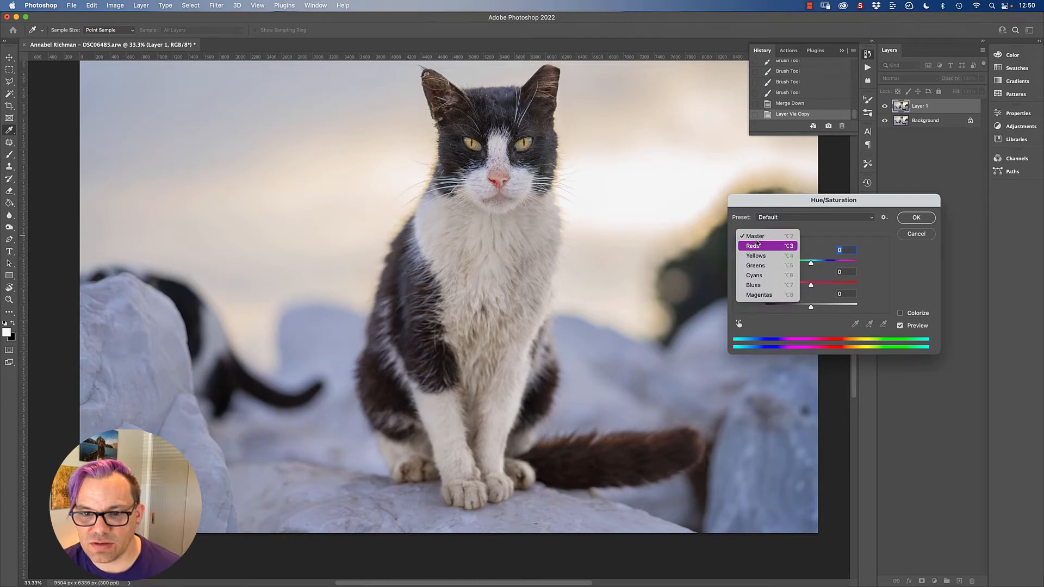
left_click(756, 244)
mouse_move(810, 285)
left_mouse_down()
mouse_move(798, 285)
mouse_move(814, 308)
mouse_move(795, 284)
left_mouse_up()
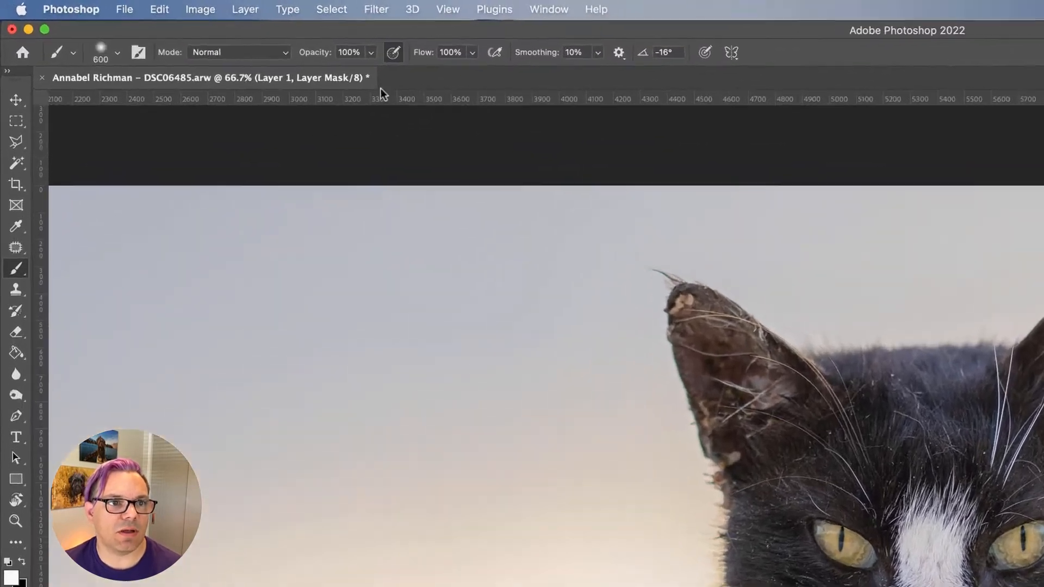
Step: Set the brush opacity to 29% and paint lightly over the cat's nose on the layer mask
left_click(371, 52)
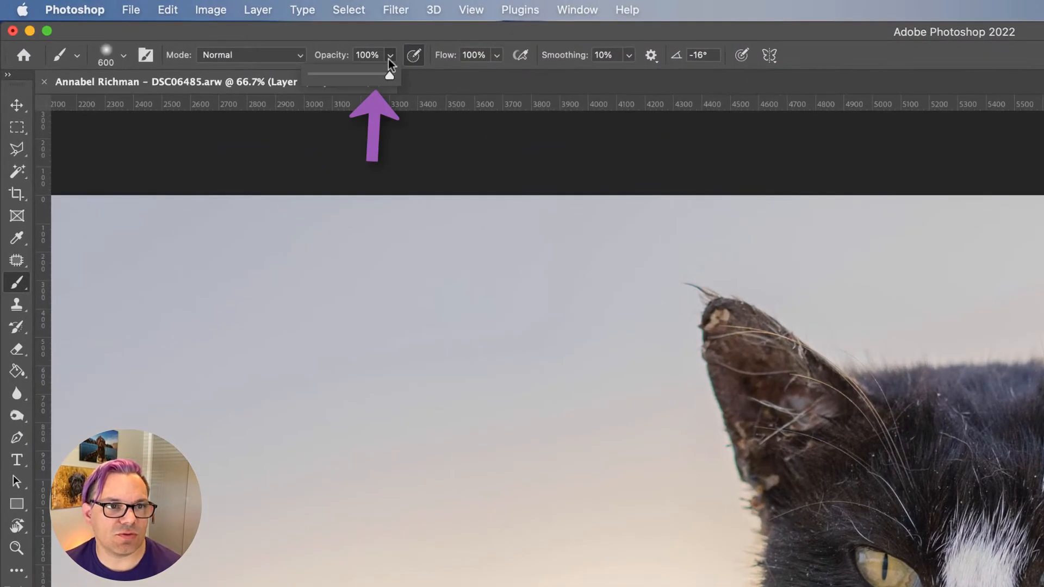
left_click_drag(367, 81, 336, 77)
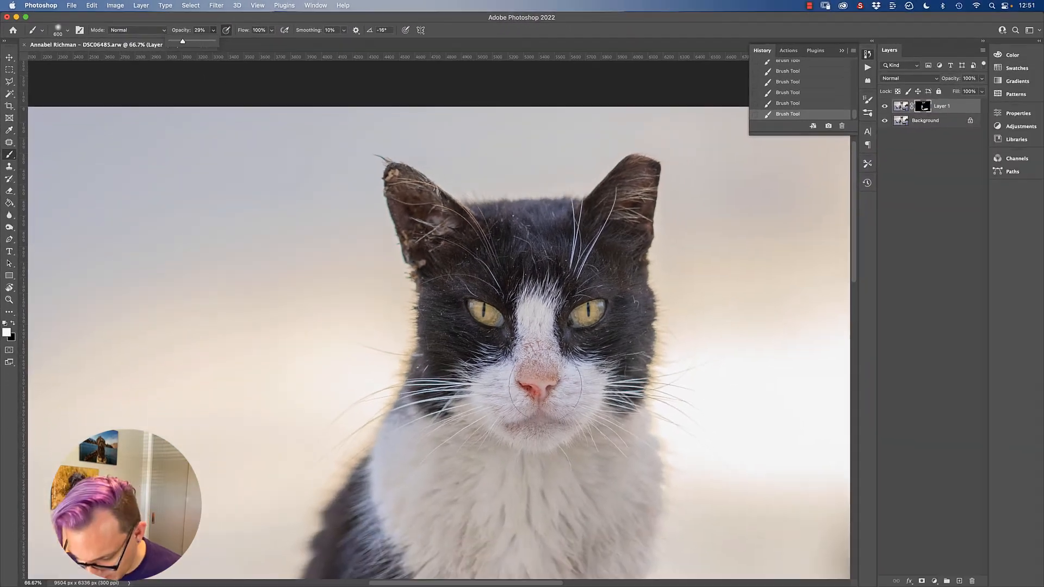
left_click(544, 386)
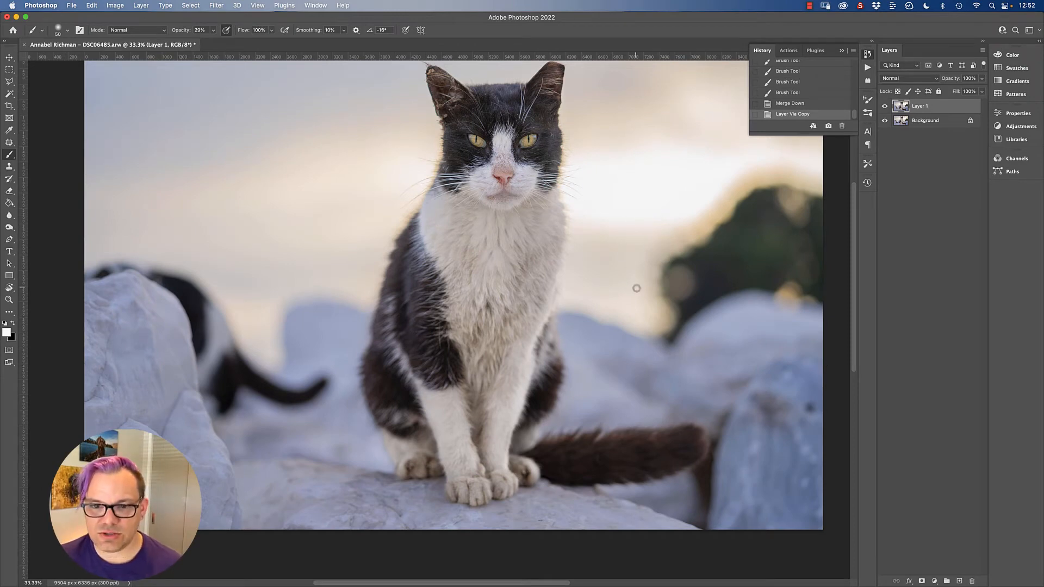
mouse_move(626, 302)
left_mouse_down()
mouse_move(529, 373)
mouse_move(557, 360)
mouse_move(593, 377)
left_mouse_up()
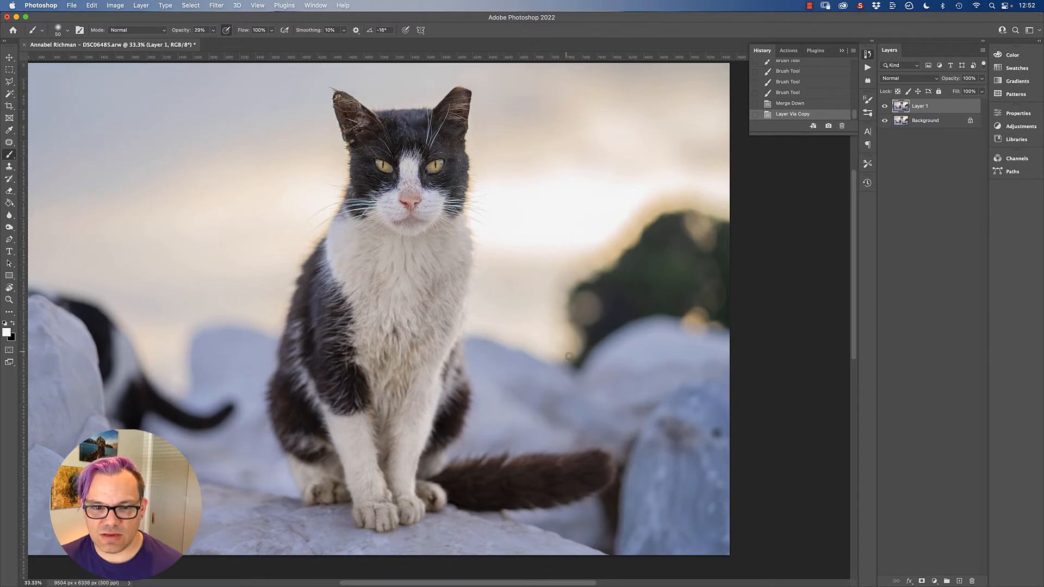
mouse_move(663, 194)
left_mouse_down()
mouse_move(639, 196)
mouse_move(718, 353)
mouse_move(606, 202)
left_mouse_up()
left_click_drag(589, 377, 722, 334)
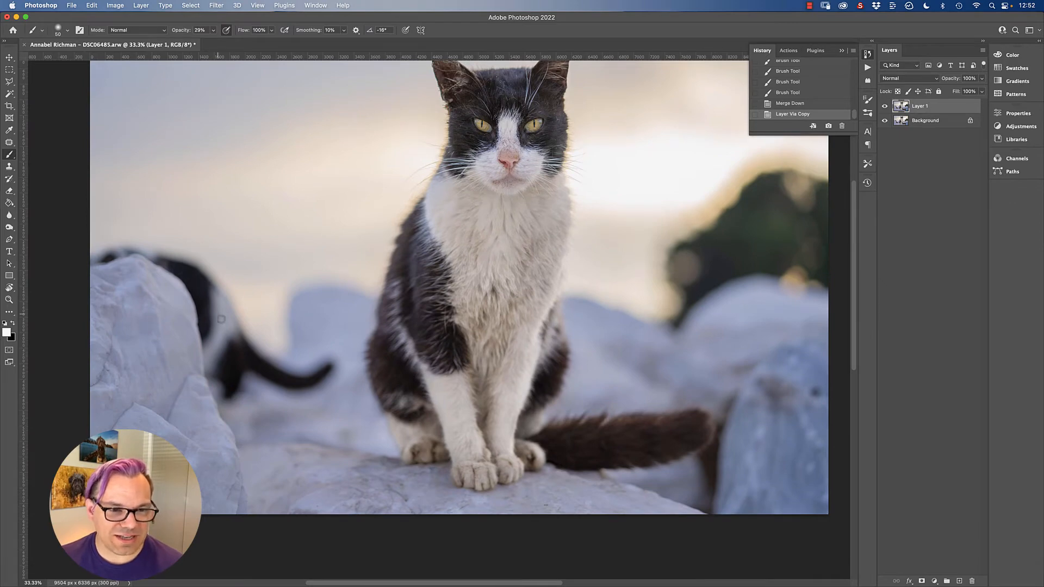
left_click_drag(294, 211, 240, 260)
left_click_drag(290, 378, 275, 370)
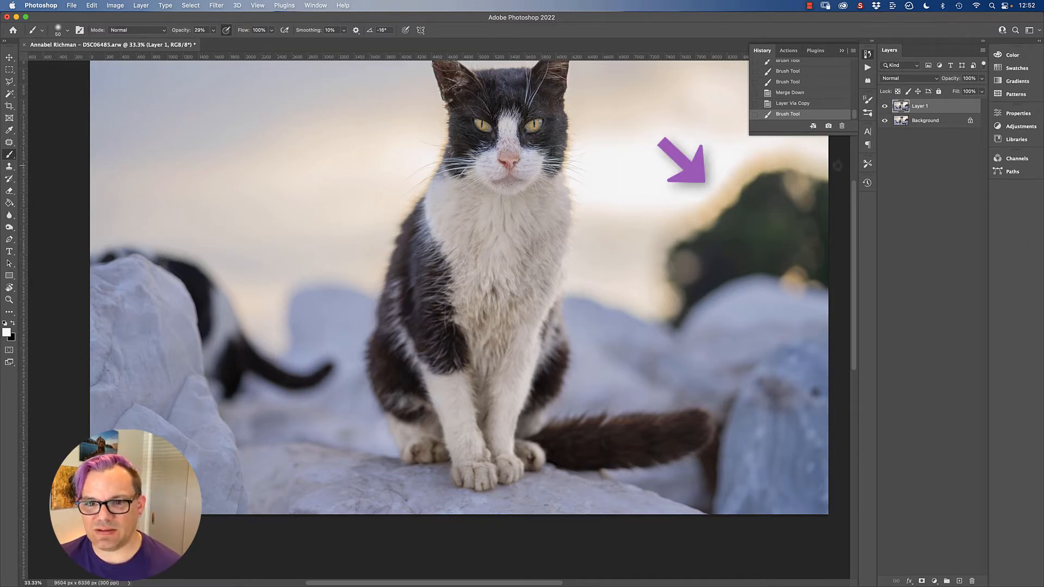
Step: Remove light specks from the dark fur on the cat's head with the content-aware Spot Healing Brush
key("super+1")
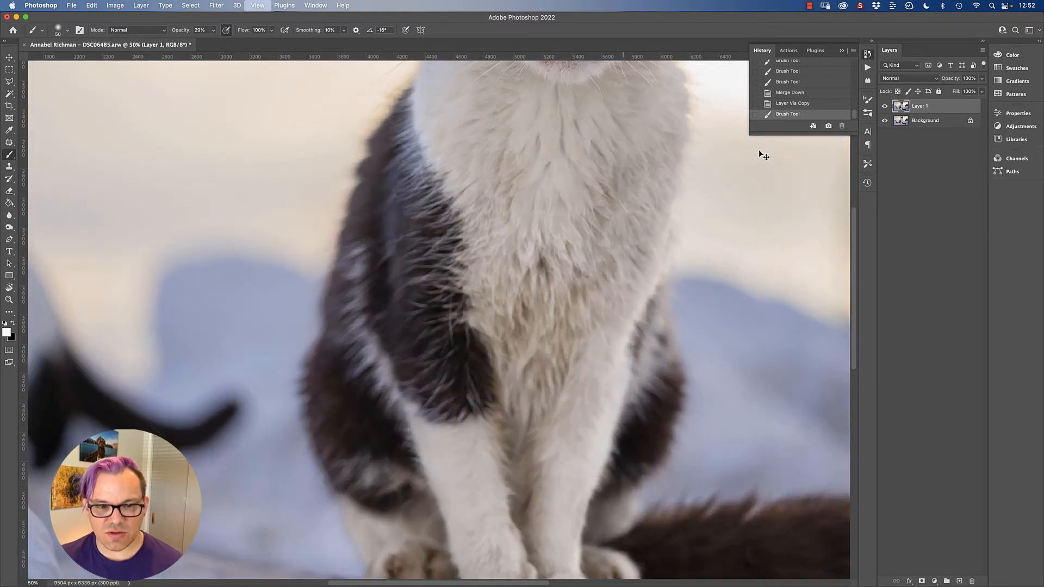
left_click_drag(547, 180, 550, 304)
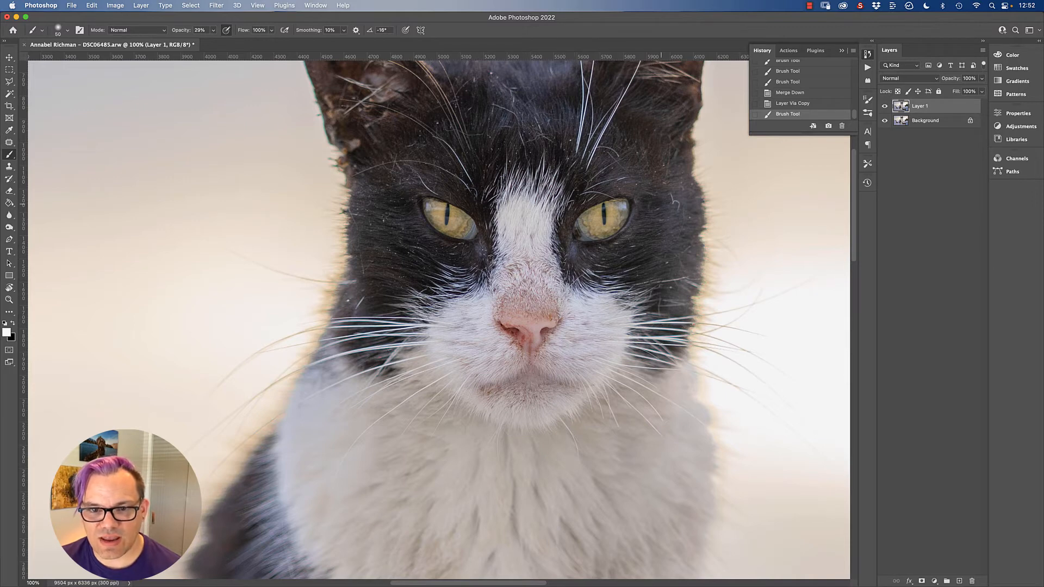
left_click_drag(445, 176, 404, 219)
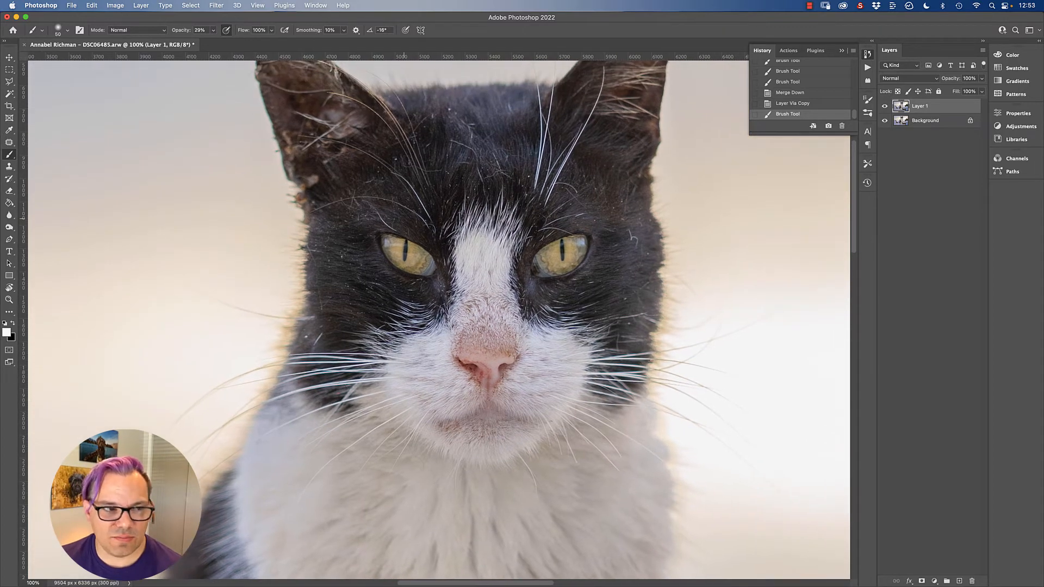
right_click(9, 142)
left_click(49, 142)
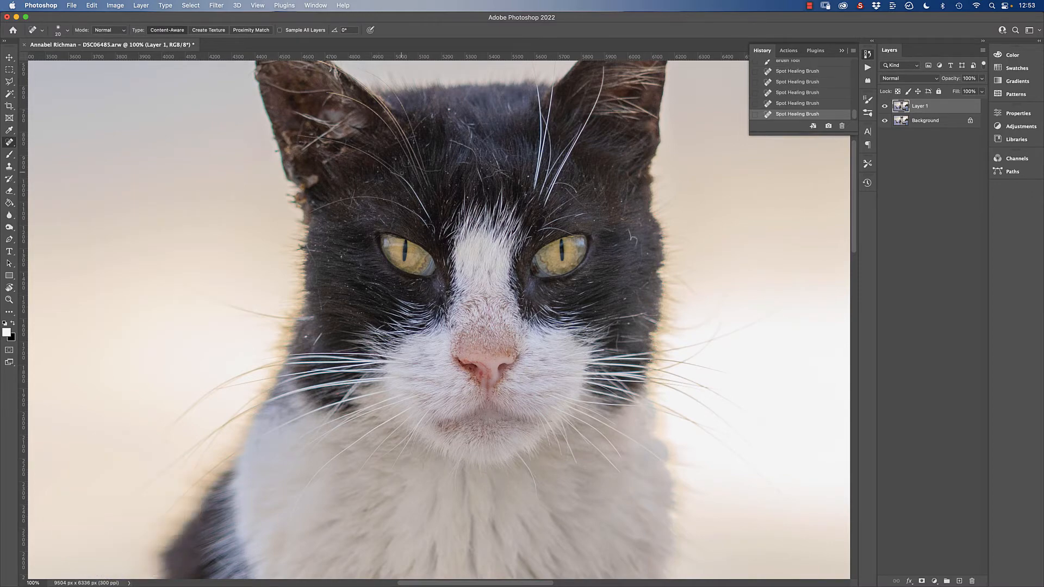
left_click(402, 173)
key("super+plus")
key("super+plus")
left_click(557, 234)
left_click_drag(244, 123, 268, 163)
mouse_move(473, 76)
left_mouse_down()
mouse_move(375, 214)
mouse_move(337, 335)
left_mouse_up()
left_click_drag(402, 104, 435, 66)
left_click_drag(509, 135, 381, 216)
left_click_drag(381, 216, 486, 379)
left_click_drag(401, 282, 436, 284)
left_click_drag(509, 261, 559, 328)
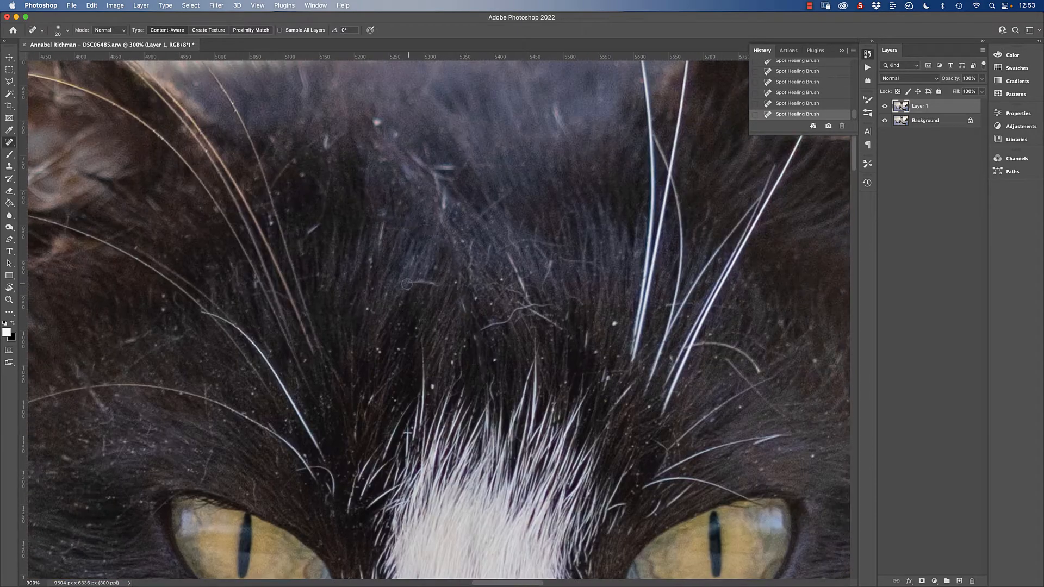
Step: Heal the tangled stray hairs and specks on the forehead and the curved light hair above the cat's eye
left_click_drag(493, 303, 531, 285)
left_click_drag(411, 154, 433, 174)
left_click_drag(377, 117, 383, 130)
left_click(325, 142)
left_click_drag(557, 109, 559, 124)
left_click_drag(698, 344, 757, 370)
left_click_drag(699, 345, 679, 347)
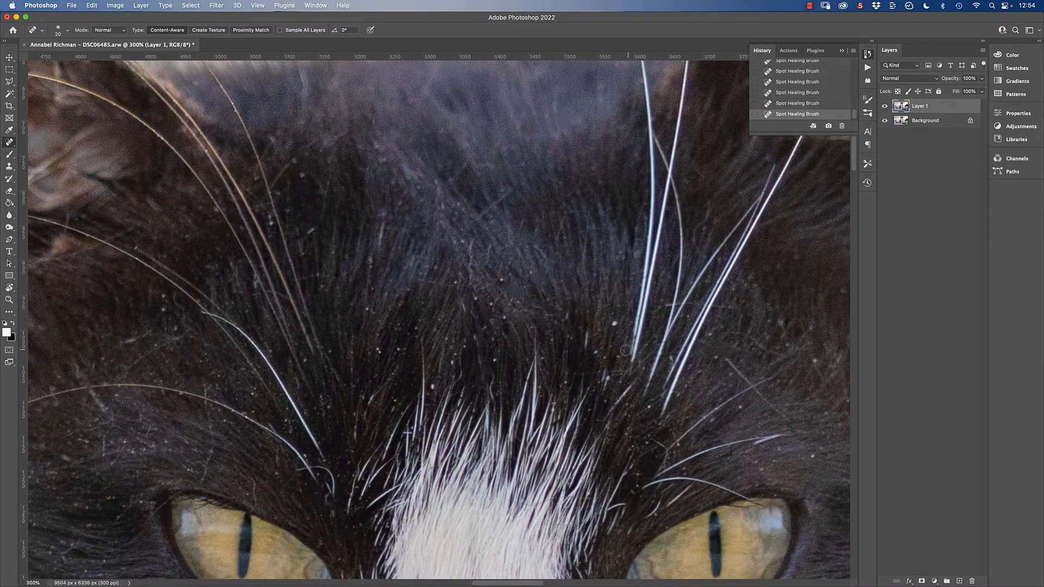
Step: Heal the remaining specks in the fur around the cat's eyes and along the bridge of the nose
left_click_drag(724, 317, 324, 200)
left_click_drag(517, 363, 539, 407)
left_click_drag(482, 570, 547, 343)
left_click_drag(634, 297, 616, 310)
mouse_move(379, 290)
left_mouse_down()
mouse_move(431, 308)
mouse_move(781, 320)
left_mouse_up()
left_click_drag(417, 337, 427, 354)
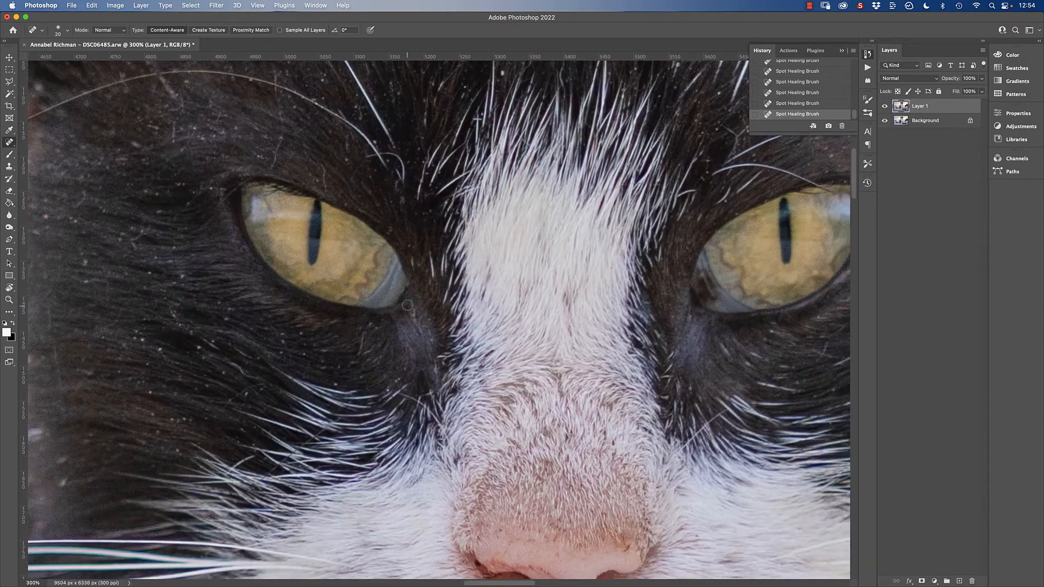
left_click_drag(435, 234, 472, 467)
left_click_drag(574, 182, 575, 194)
left_click_drag(542, 99, 549, 125)
left_click_drag(488, 139, 488, 155)
Step: Outline the dark bush in the background with the Patch tool, fill it and patch it from the surrounding area, then deselect
key("super+minus")
key("super+minus")
key("super+minus")
key("super+minus")
key("super+minus")
left_click_drag(380, 426, 343, 274)
left_click(10, 140)
left_click(43, 164)
left_click_drag(768, 267, 611, 325)
left_click_drag(727, 388, 767, 387)
key("shift+F5")
key("Return")
mouse_move(637, 354)
left_mouse_down()
mouse_move(170, 303)
mouse_move(195, 314)
left_mouse_up()
key("super+d")
Step: Try filling the restored bush selection a second time, undo that fill and deselect
key("super+z")
key("shift+F5")
key("Return")
key("super+z")
key("super+d")
Step: Clone pale sky tones over the tan hill beside the cat with the Clone Stamp at 22% opacity
key("super+plus")
left_click_drag(603, 305, 272, 292)
key("super+minus")
left_click_drag(203, 242, 372, 235)
key("s")
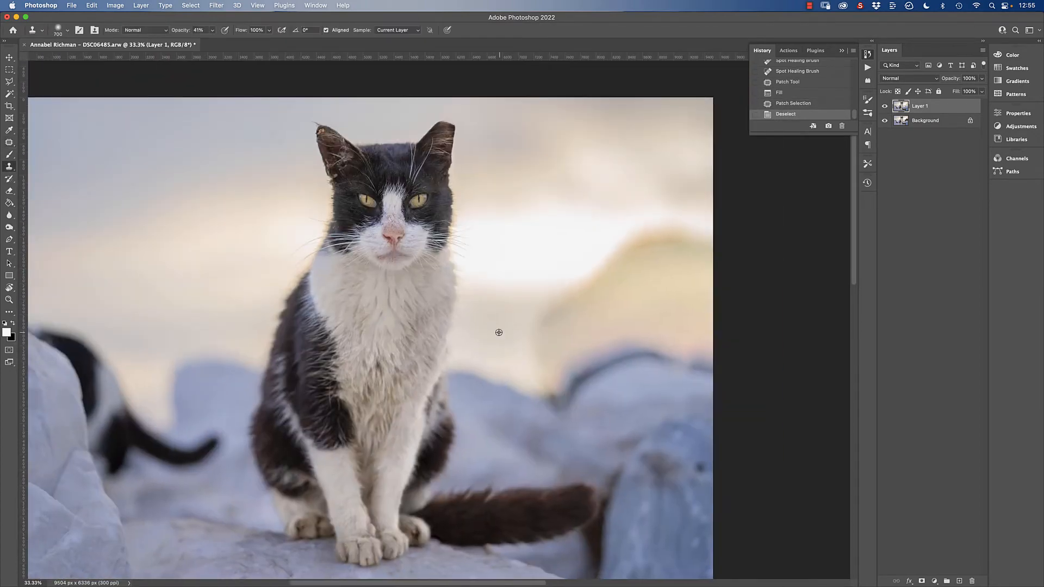
left_click(496, 331, "alt")
left_click_drag(544, 321, 549, 364)
left_click_drag(549, 364, 543, 331)
left_click_drag(78, 228, 200, 213)
left_click(194, 253, "alt")
mouse_move(685, 283)
left_mouse_down()
mouse_move(752, 289)
mouse_move(772, 305)
left_mouse_up()
left_click_drag(772, 305, 804, 230)
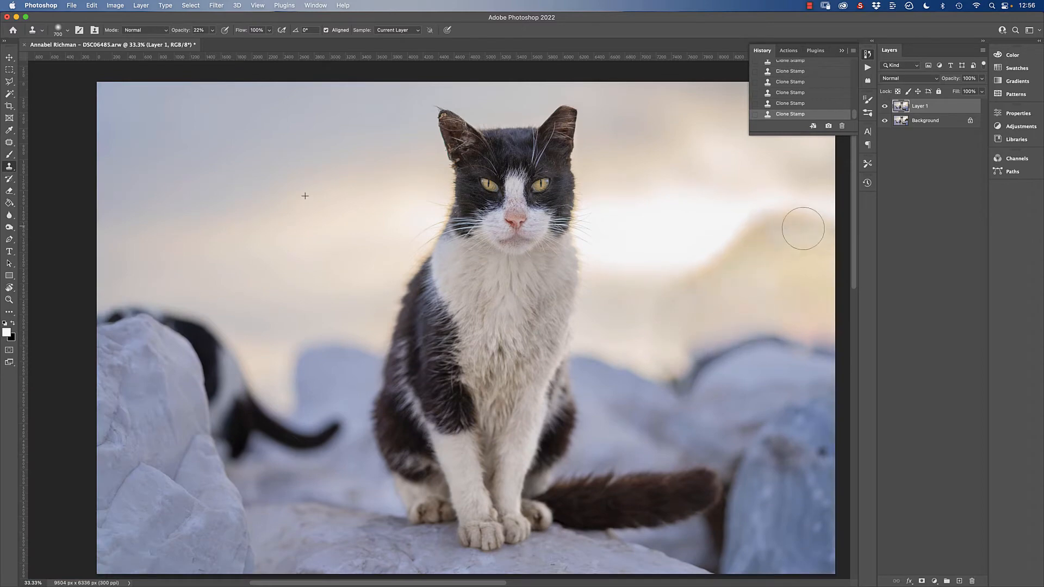
Step: Clone over the hill's outline and the dark rim of the rock below it, undoing the last strokes
left_click_drag(726, 240, 662, 351)
left_click_drag(789, 248, 666, 248)
left_click_drag(822, 200, 783, 212)
left_click_drag(818, 339, 690, 360)
left_click(697, 300, "alt")
mouse_move(718, 326)
left_mouse_down()
mouse_move(718, 132)
mouse_move(526, 318)
left_mouse_up()
left_click_drag(514, 349, 580, 322)
left_click_drag(558, 284, 451, 300)
key("super+z")
Step: Clone away the leftover shading where the rocks meet the sky and blend the bright sky beside the cat, undoing unwanted strokes
key("super+z")
left_click(486, 364)
left_click(422, 309, "alt")
left_click_drag(486, 363, 497, 363)
left_click(573, 297, "alt")
mouse_move(469, 223)
left_mouse_down()
mouse_move(403, 214)
mouse_move(477, 191)
left_mouse_up()
left_click(434, 233, "alt")
Step: Create a new layer and paint a light foreground colour over the former hill area with a large, low-opacity brush
key("super+z")
key("super+z")
mouse_move(435, 235)
left_mouse_down()
mouse_move(406, 240)
mouse_move(390, 211)
left_mouse_up()
left_click(922, 581)
key("super+z")
left_click(959, 581)
key("b")
left_click(7, 332)
key("Return")
left_click(6, 332)
left_click_drag(503, 217, 576, 201)
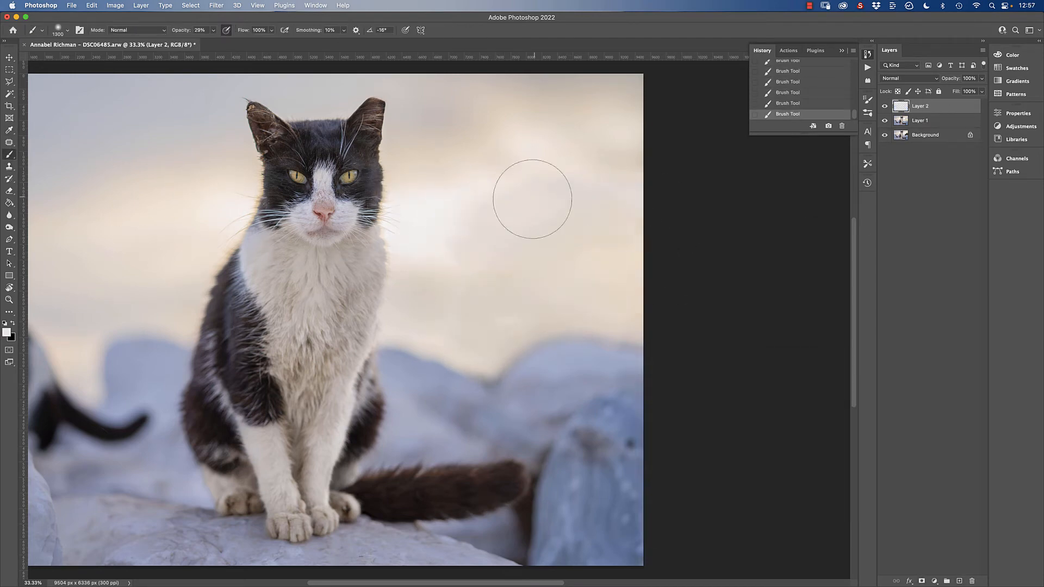
left_click_drag(536, 296, 529, 326)
Step: Set the blend mode of the painted Layer 2 to Luminosity and switch to the Clone Stamp tool
left_click(906, 78)
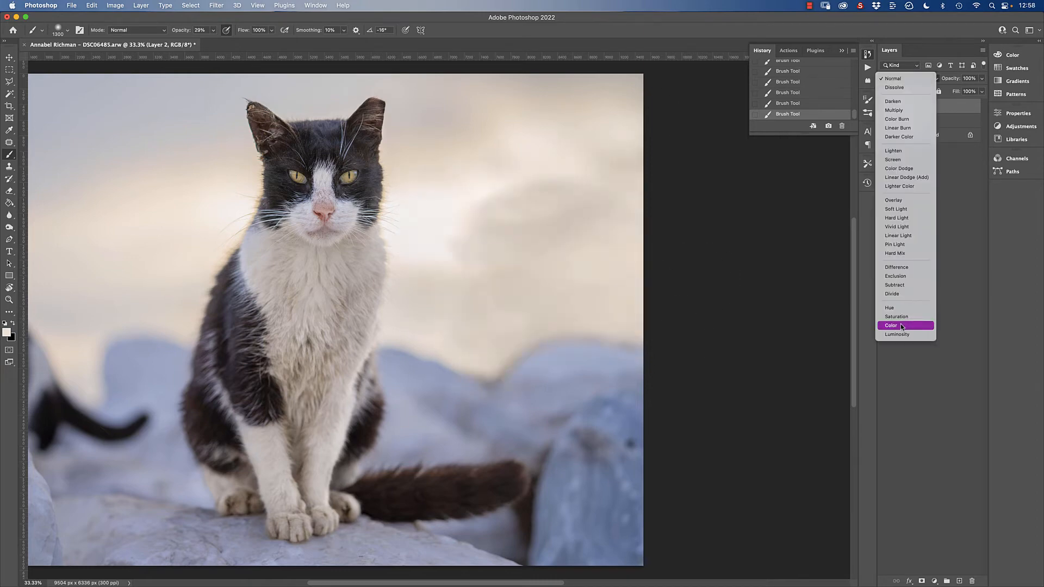
left_click(904, 333)
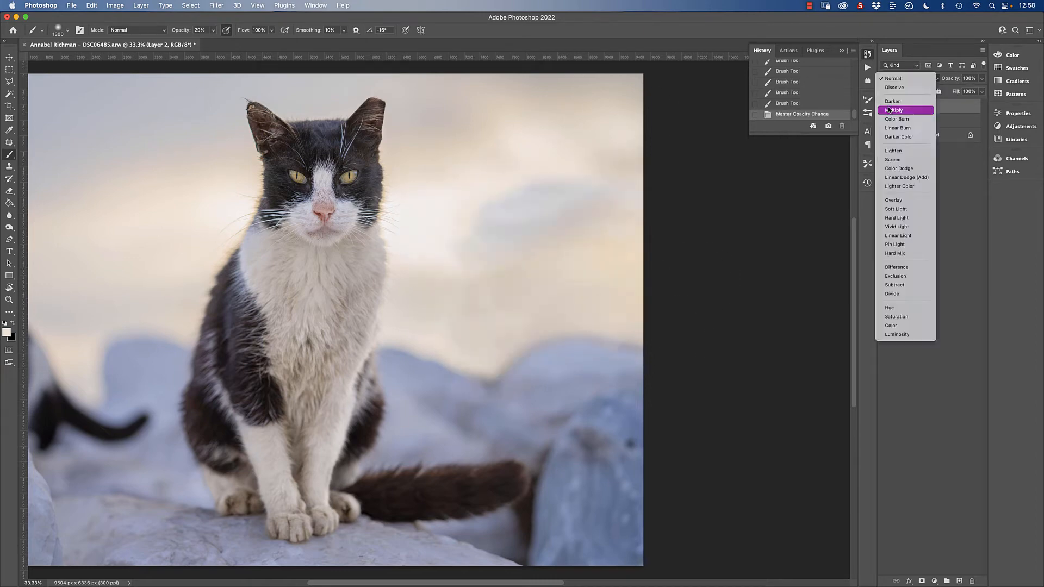
key("s")
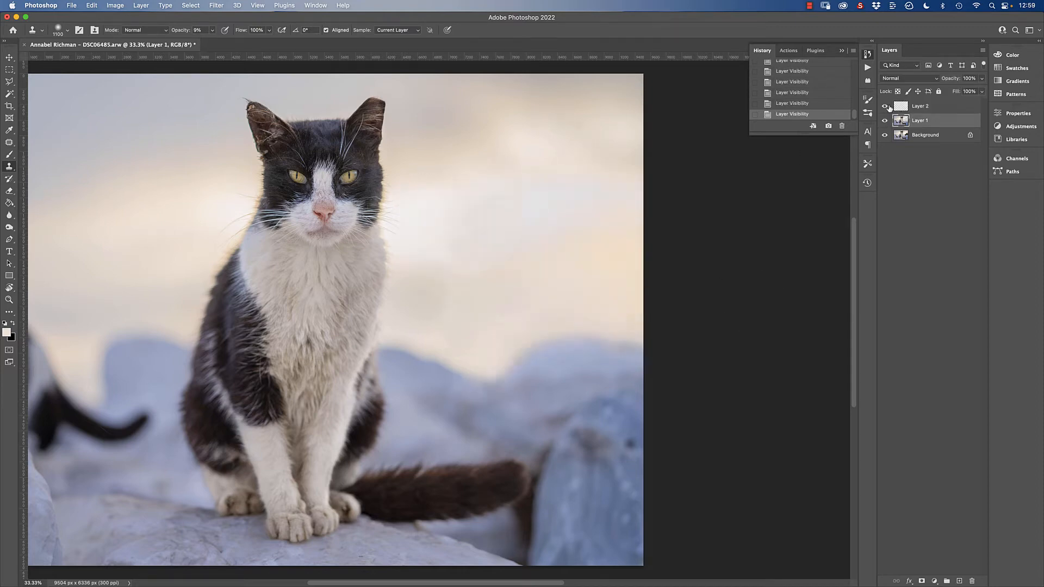
Step: Review the background cleanup by checking Layer 1's visibility and Layer 2's Luminosity blend mode
key("super+minus")
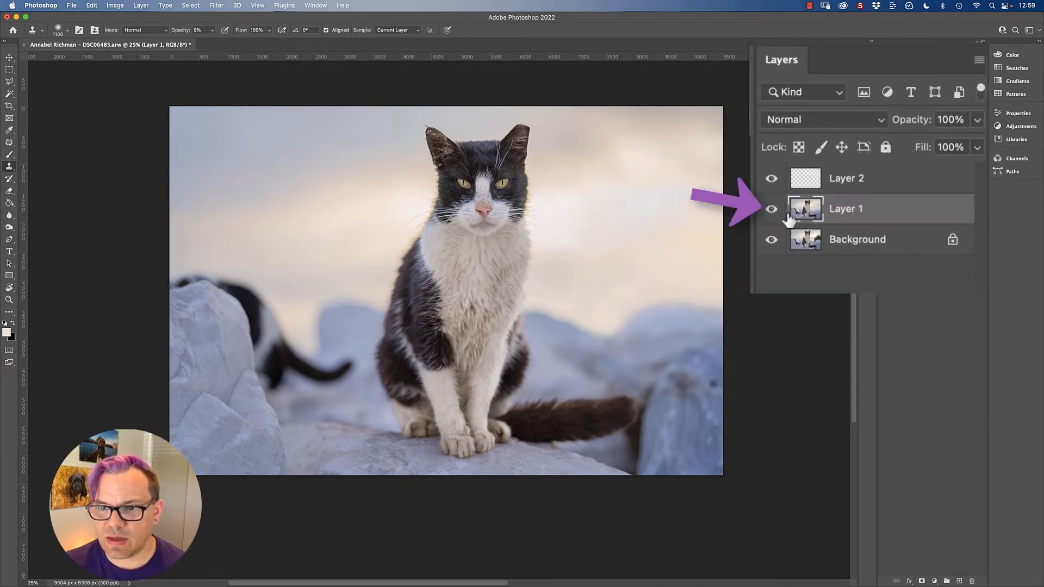
left_click(770, 210)
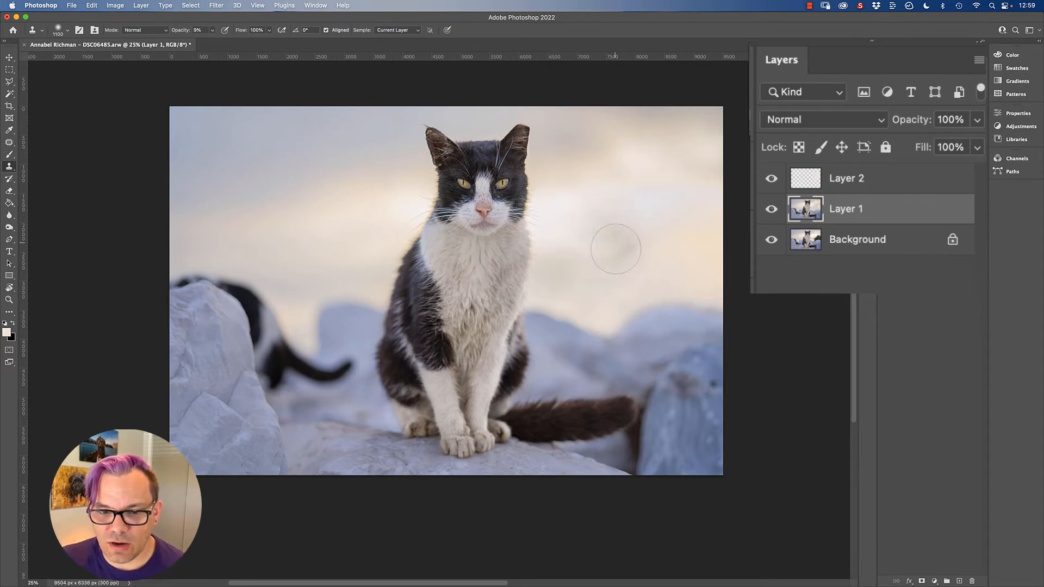
left_click(889, 180)
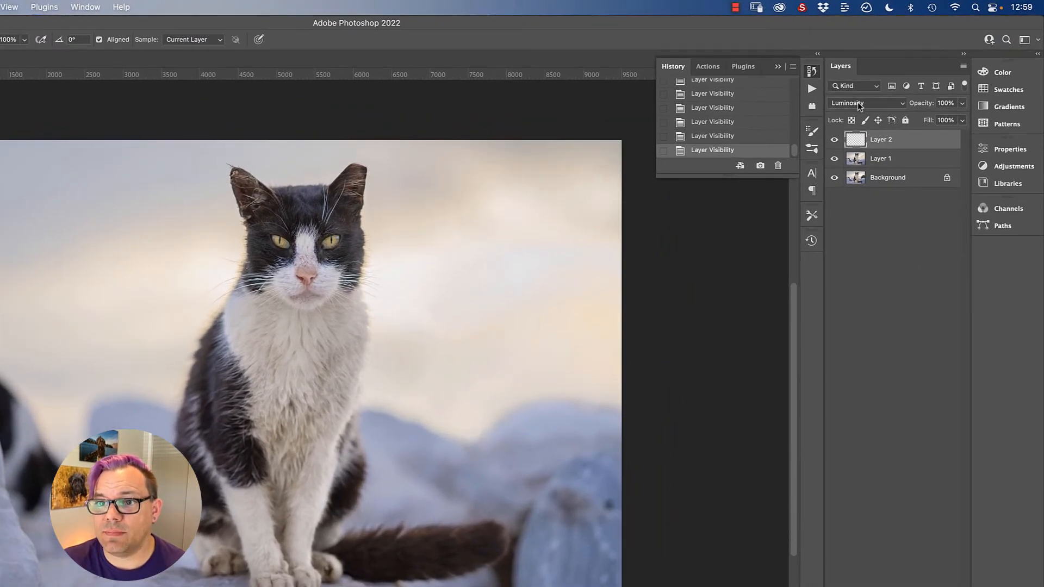
left_click(857, 104)
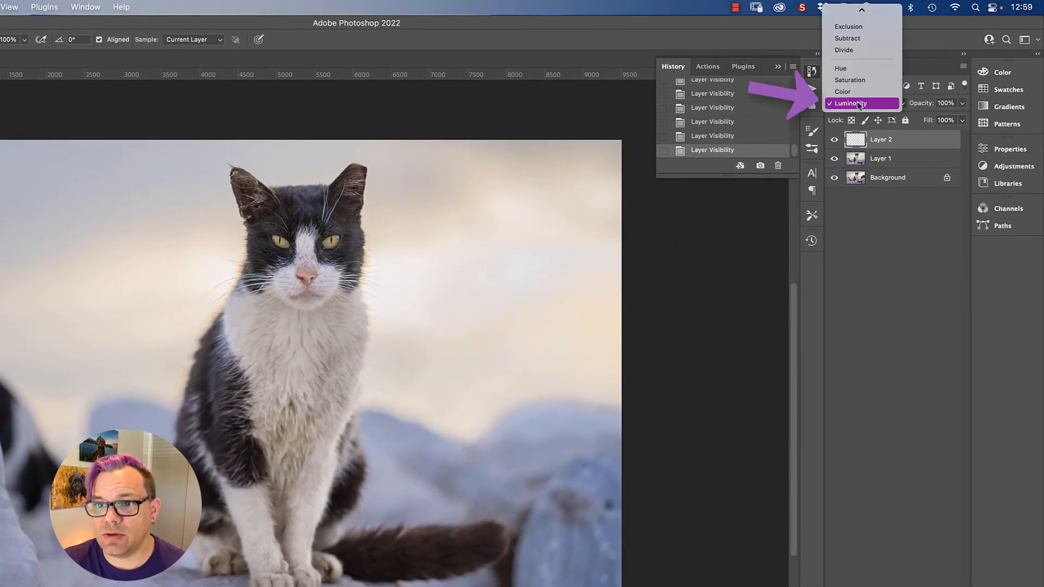
left_click(860, 103)
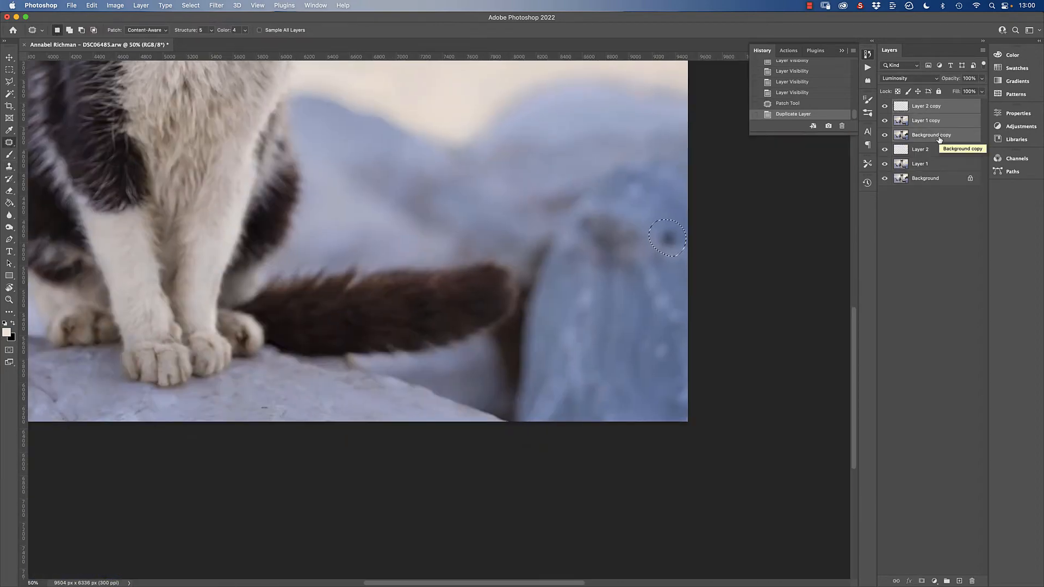
Step: Merge the retouching layers into the background and duplicate the result onto a new layer
key("shift+BackSpace")
key("Return")
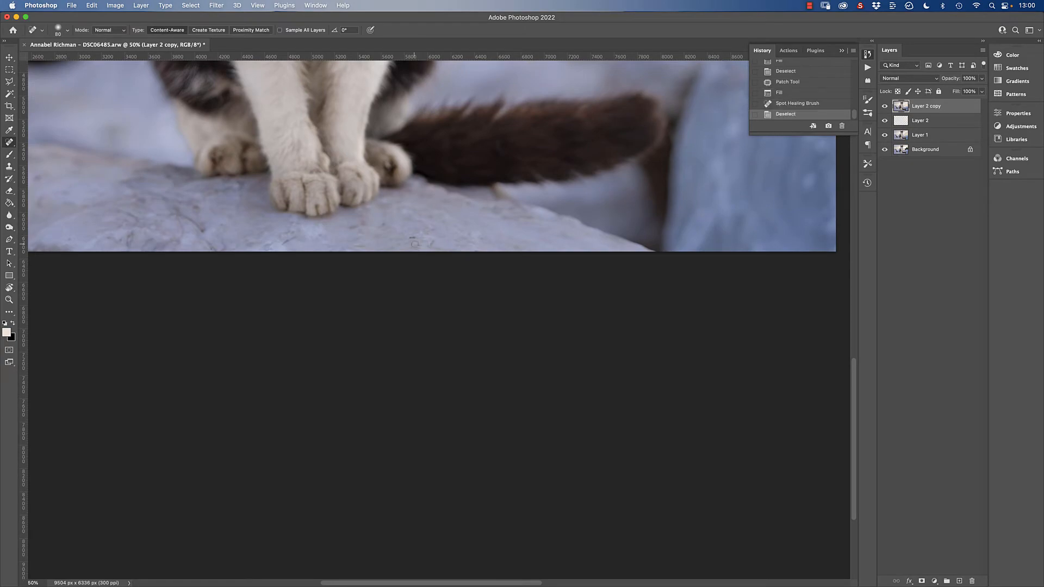
mouse_move(236, 204)
left_mouse_down()
mouse_move(280, 226)
mouse_move(440, 241)
mouse_move(419, 324)
mouse_move(438, 310)
left_mouse_up()
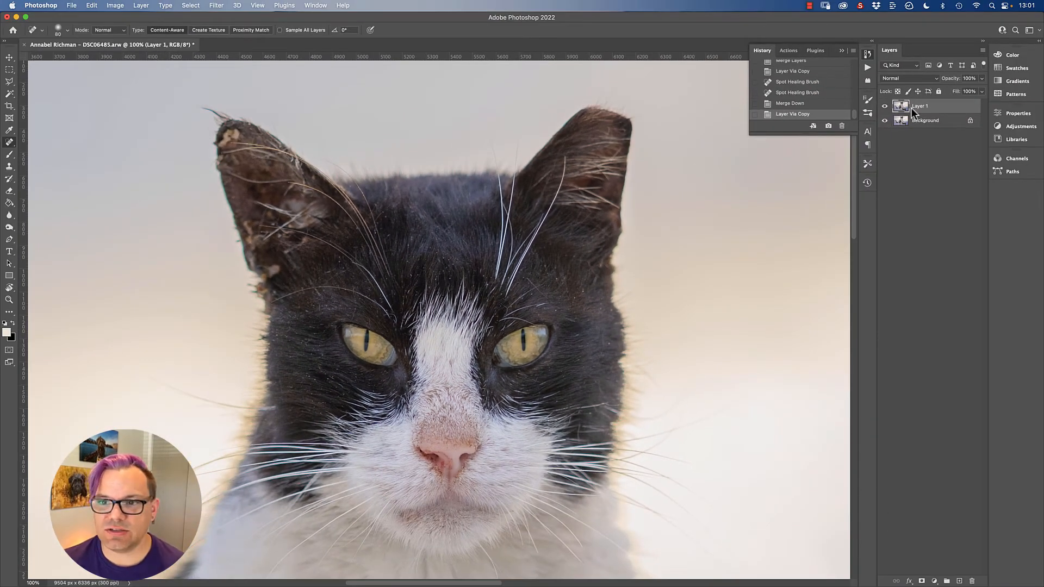
Step: Apply the Dust & Scratches noise filter to Layer 1 with a radius of 3 pixels
left_click(217, 6)
mouse_move(280, 150)
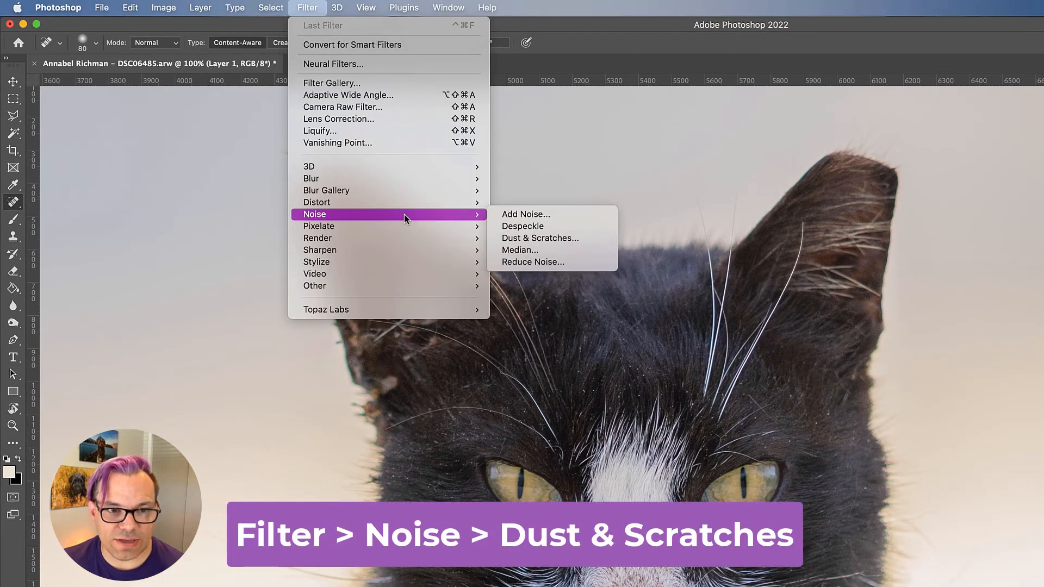
left_click(568, 238)
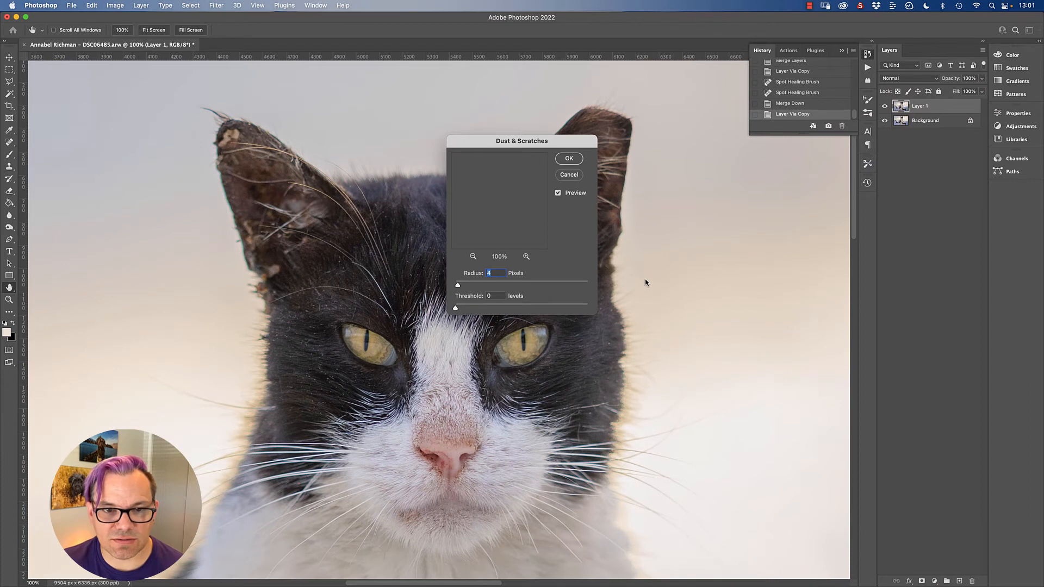
left_click_drag(522, 140, 751, 139)
left_click_drag(688, 283, 680, 282)
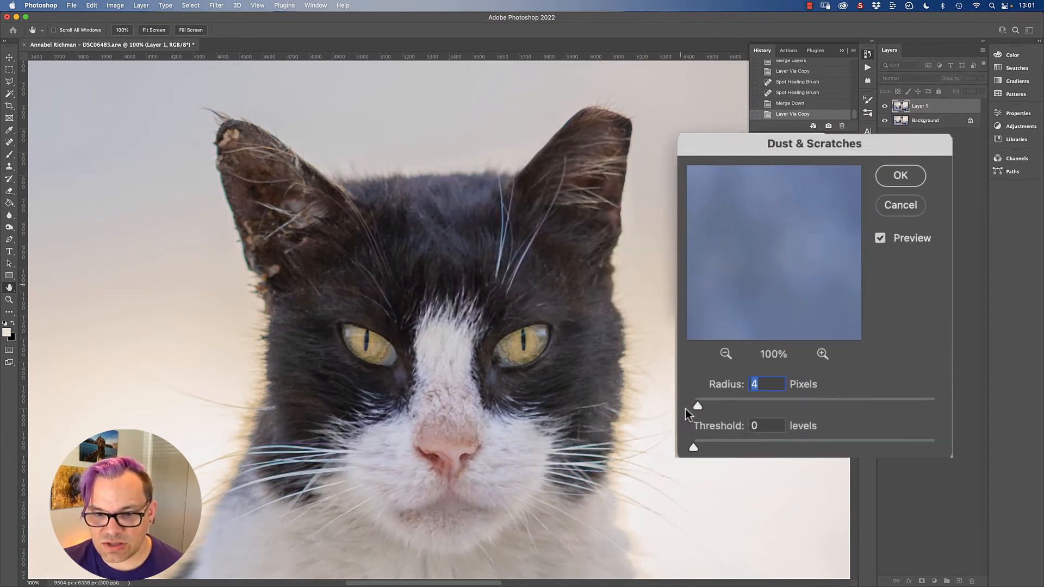
left_click_drag(694, 406, 697, 409)
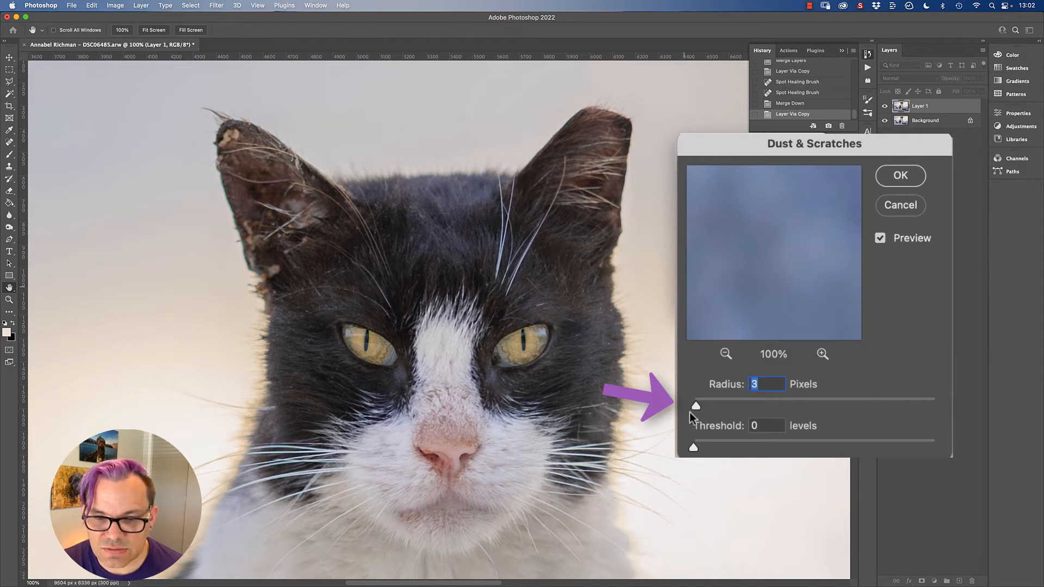
key("Return")
Step: Add a layer mask to the filtered Layer 1 and invert it to black
key("j")
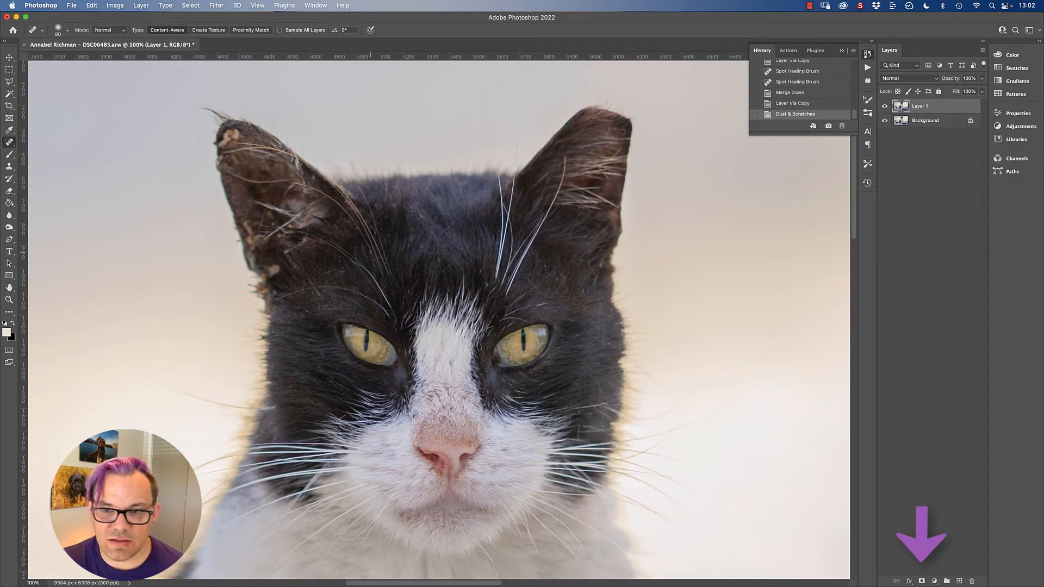
left_click(922, 581)
key("super+i")
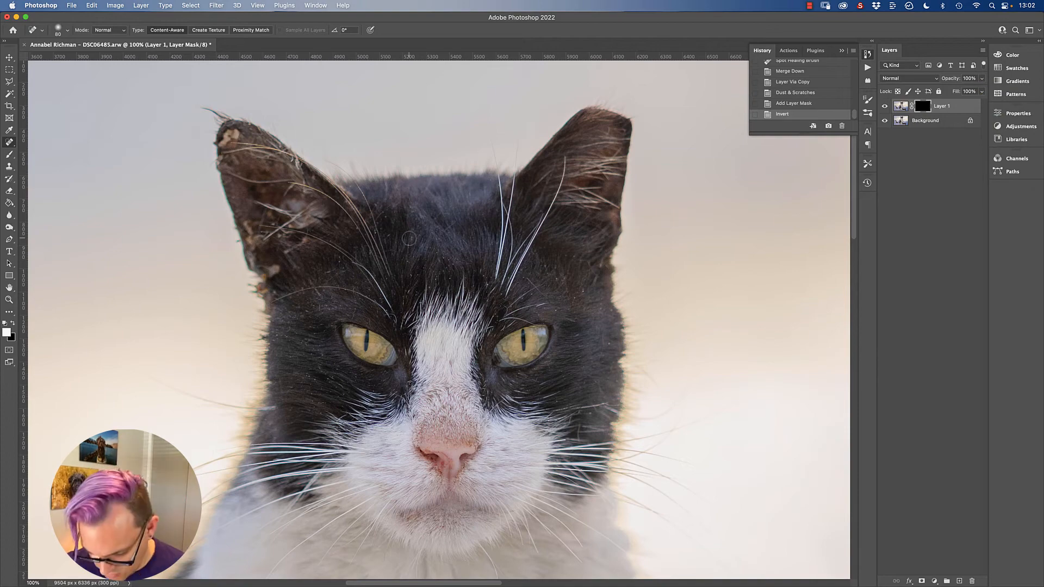
Step: Invert the layer mask back and forth to compare the filtered and unfiltered fur around the eyes, ending on black
key("super+plus")
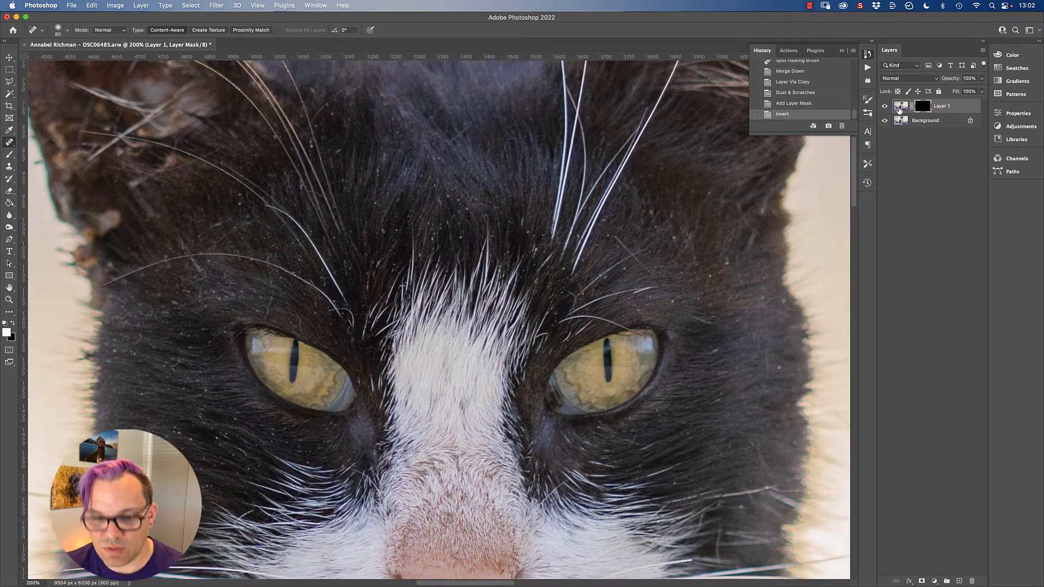
key("super+i")
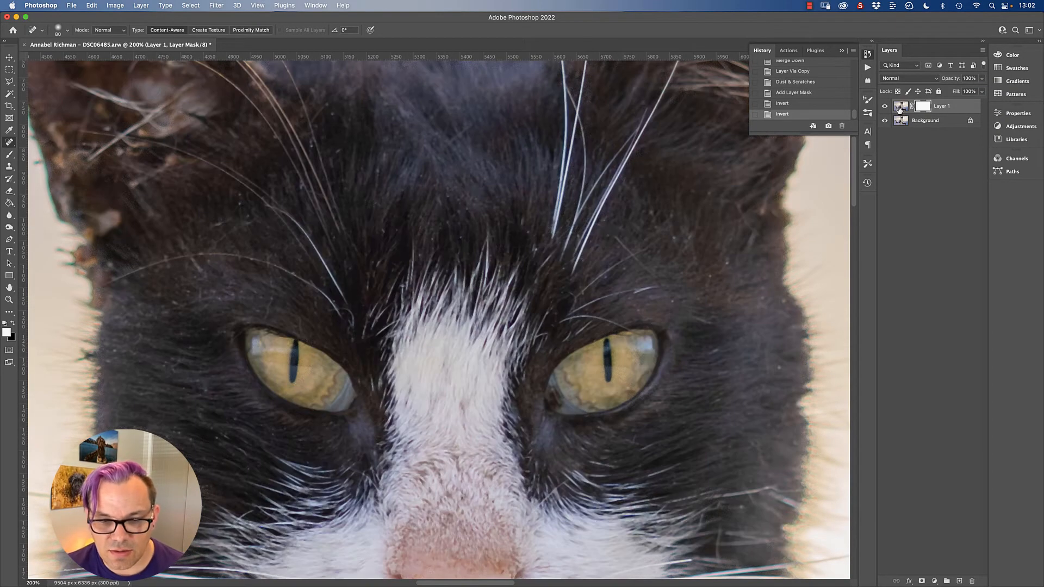
key("super+i")
key("super+i")
key("super+i")
key("super+i")
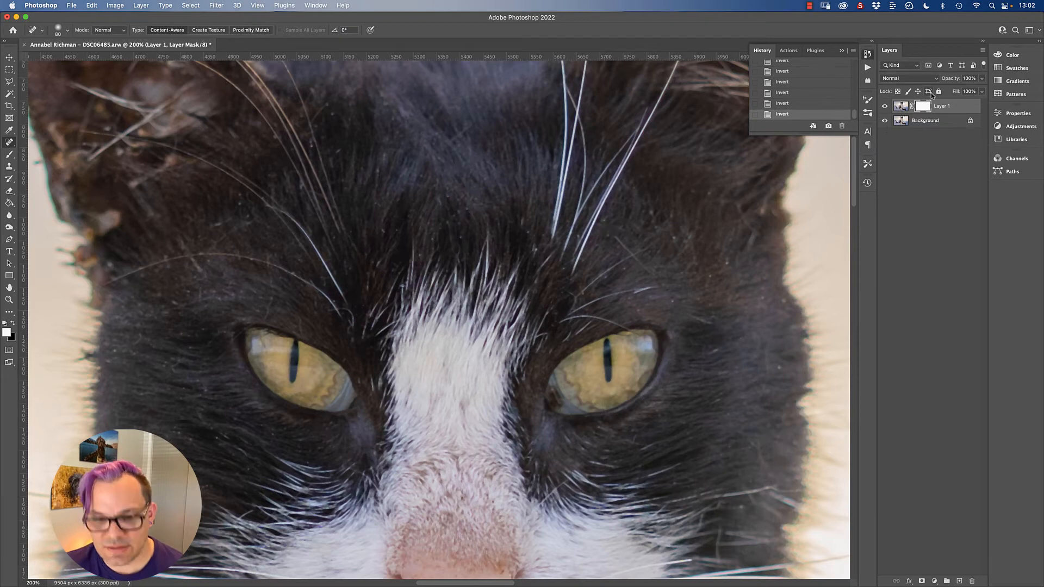
key("super+i")
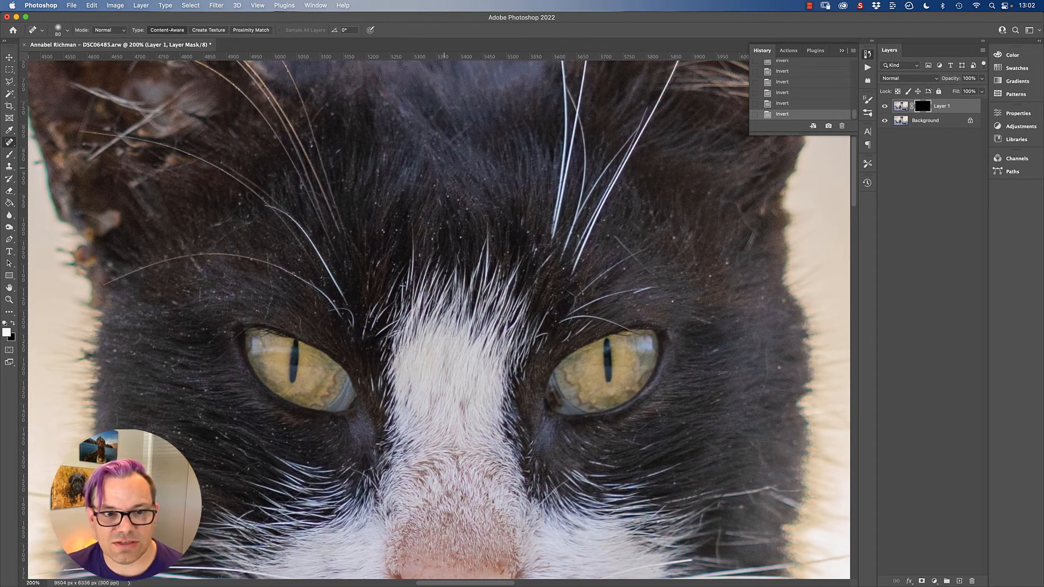
Step: Paint white on Layer 1's mask over the speckled dark fur on the cat's head to reveal the dust removal
left_click_drag(675, 302, 648, 328)
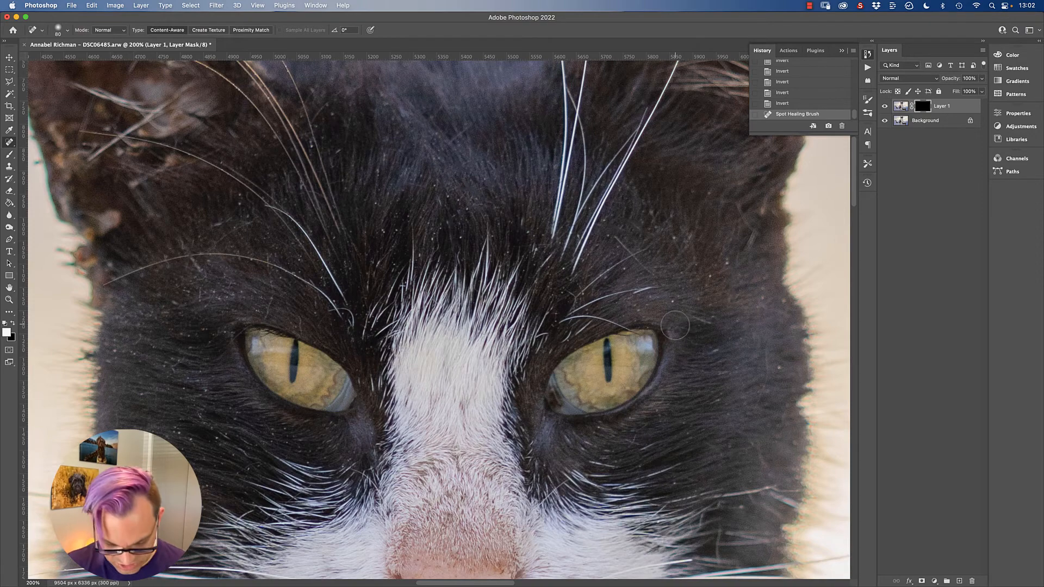
left_click(9, 154)
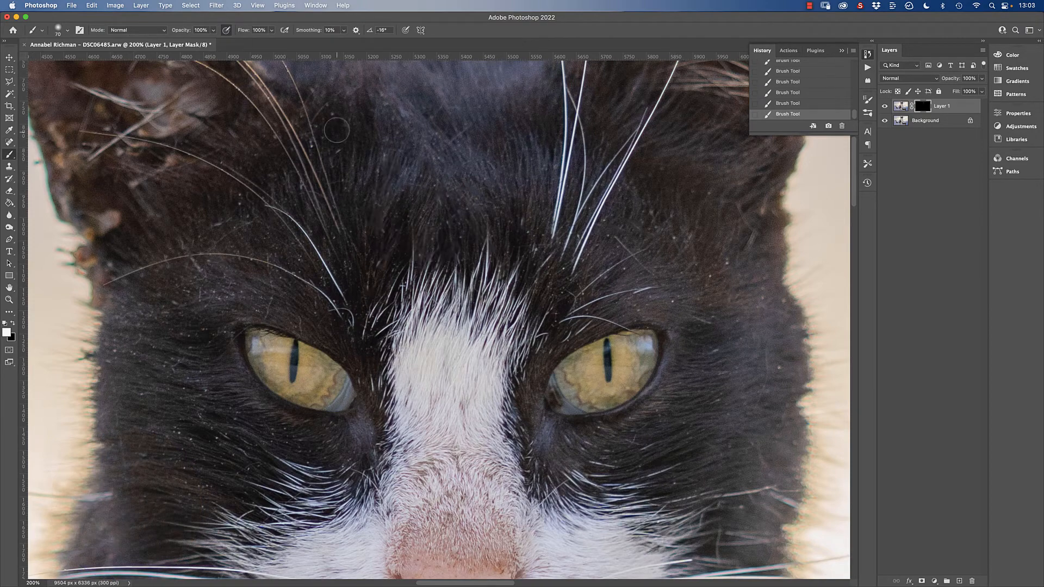
left_click_drag(678, 135, 761, 214)
key("super+minus")
left_click_drag(503, 288, 473, 214)
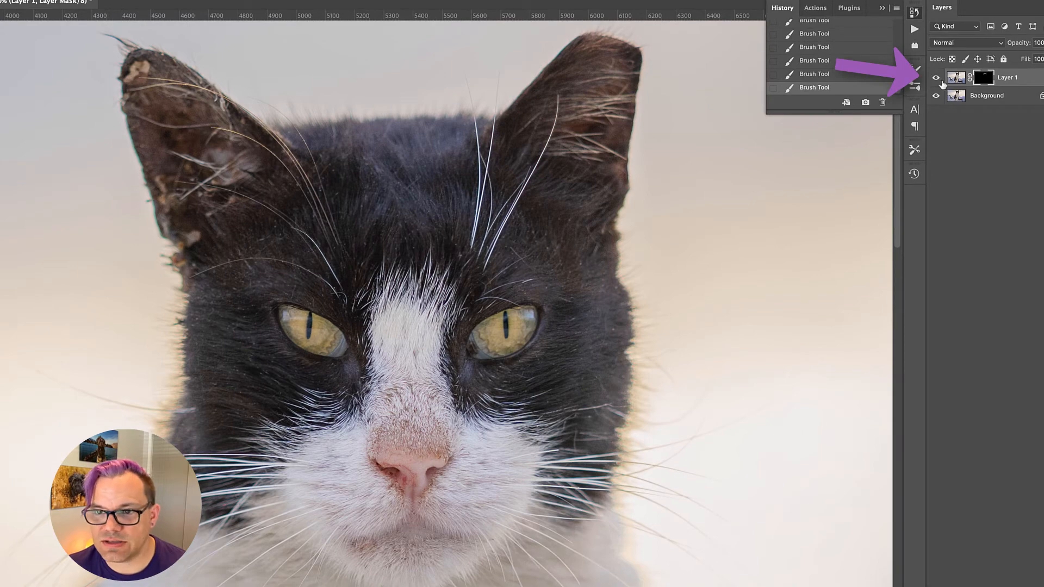
Step: Toggle Layer 1's visibility to compare the cat's fur with and without the dust removal
left_click(935, 78)
left_click(935, 78)
left_click(936, 79)
left_click(936, 78)
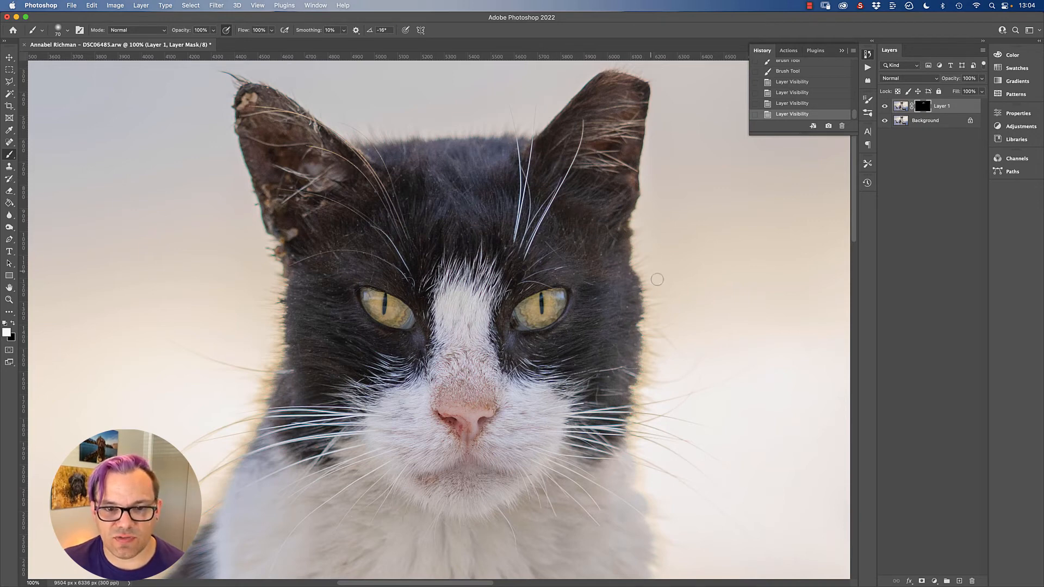
Step: Merge the masked dust-removal layer into the background and duplicate the merged image onto a new layer
left_click(9, 142)
key("super+e")
key("super+j")
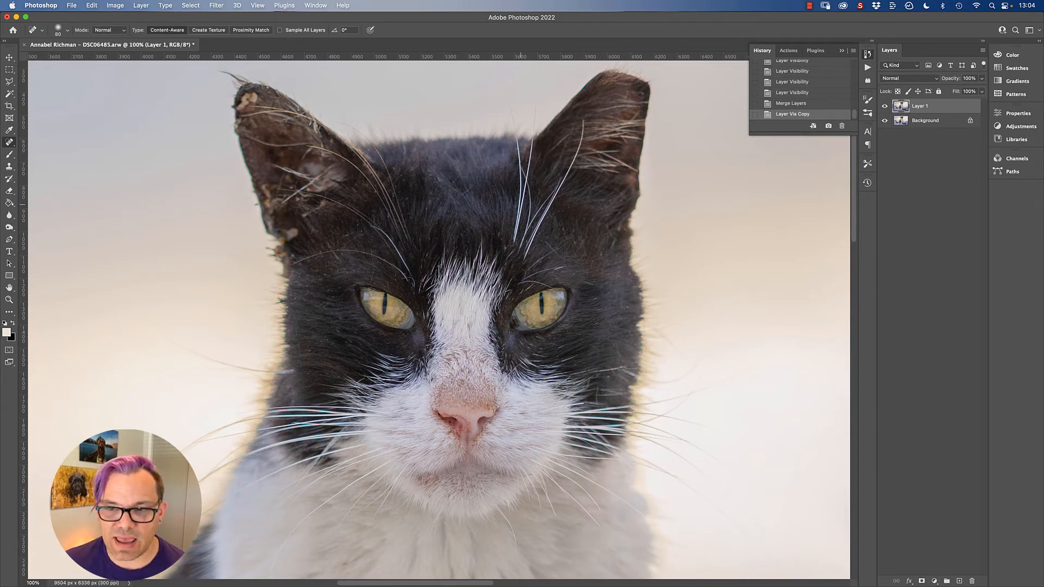
Step: Darken the duplicated layer's midtones with Curves and hide the adjustment behind an inverted black mask
key("super+m")
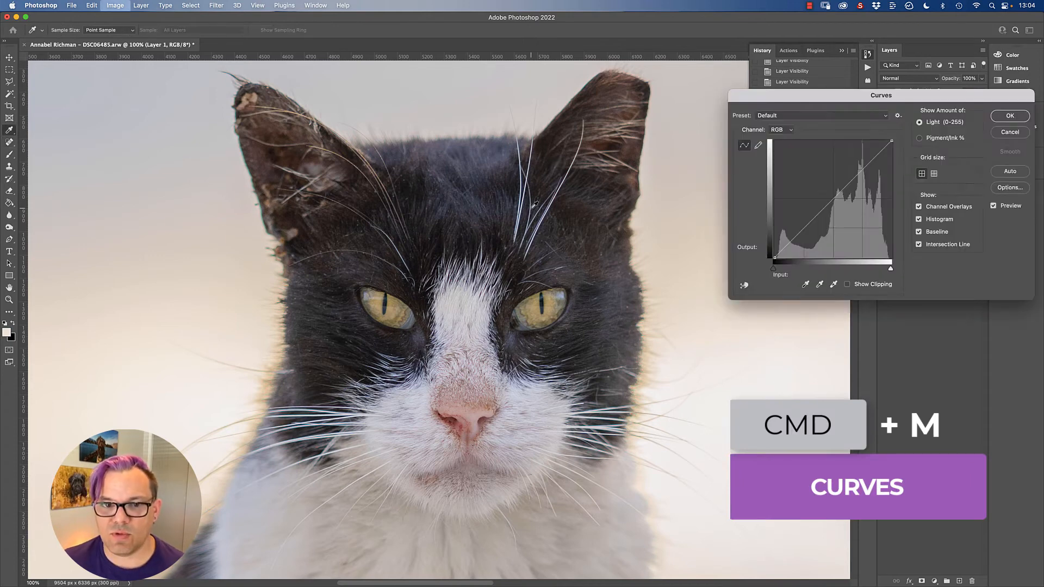
left_click_drag(844, 187, 845, 207)
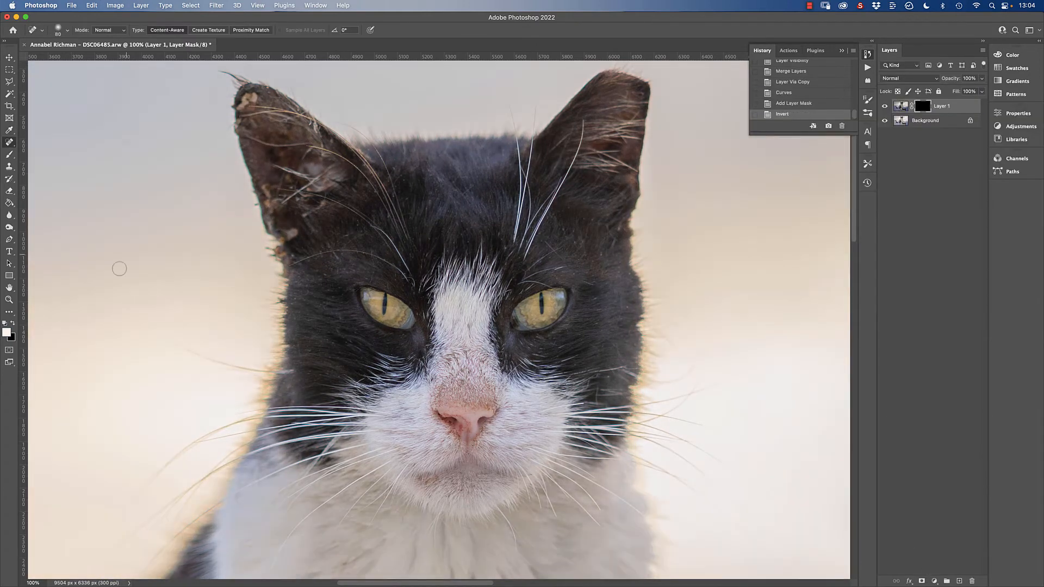
Step: Paint the Curves darkening into the cat with a progressively larger brush, then merge it and duplicate the result
left_click_drag(451, 189, 503, 158)
mouse_move(527, 196)
left_mouse_down()
mouse_move(617, 369)
mouse_move(573, 307)
left_mouse_up()
mouse_move(361, 259)
left_mouse_down()
mouse_move(315, 276)
mouse_move(353, 351)
left_mouse_up()
left_click_drag(514, 538, 484, 221)
key("bracketright")
key("bracketright")
key("bracketright")
key("bracketright")
key("bracketright")
key("bracketright")
key("bracketright")
left_click_drag(467, 489, 560, 112)
left_click_drag(489, 517, 255, 315)
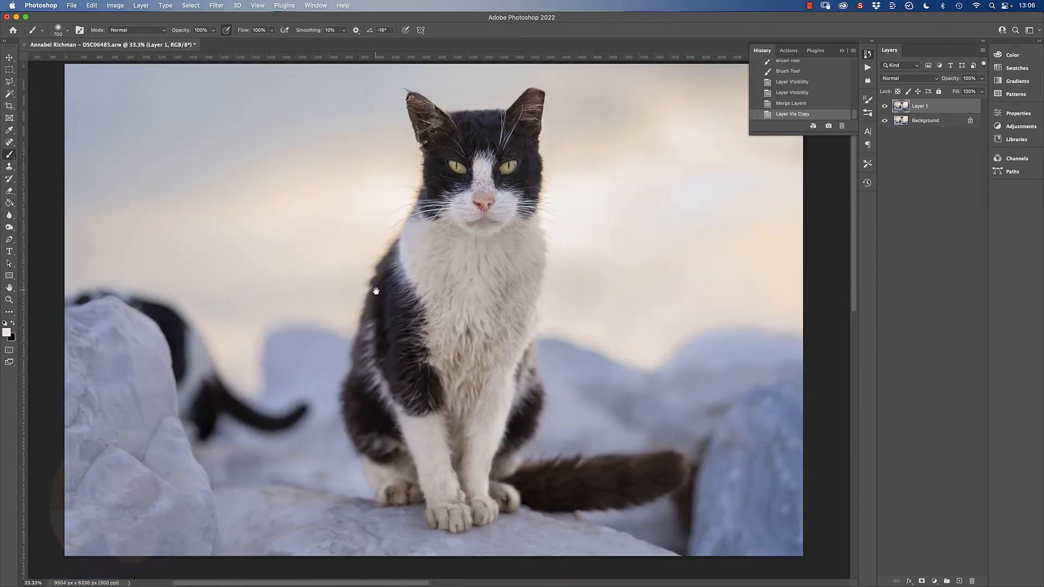
Step: Run the GlitterEyes action on the duplicated layer
left_click(868, 67)
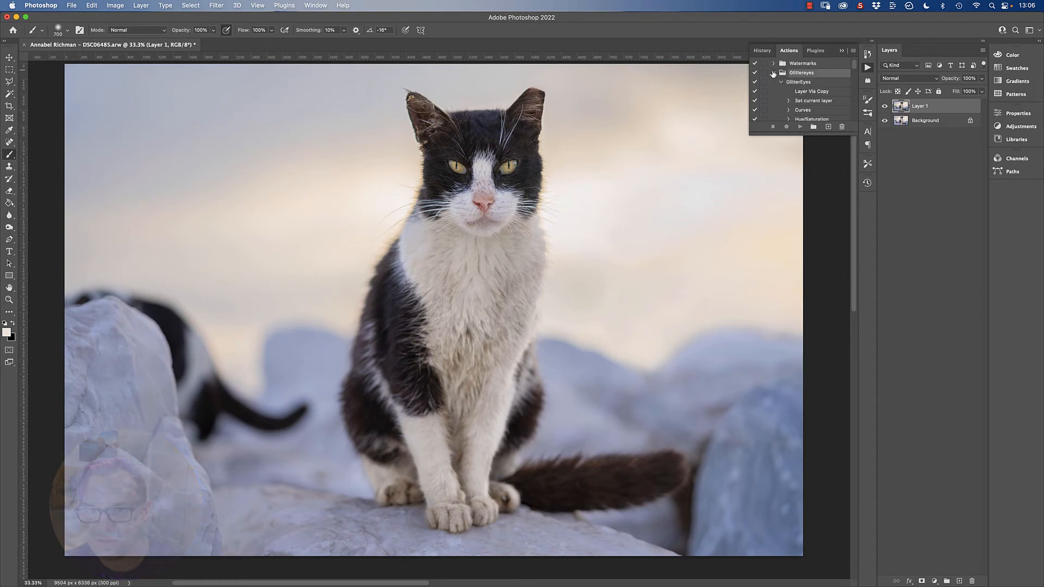
left_click(798, 82)
left_click(800, 127)
Step: Select the lower eye-effect layer's mask and paint the effect into both of the cat's eyes with a smaller brush
key("super+equal")
key("super+equal")
key("super+equal")
left_click_drag(544, 119, 473, 528)
left_click(922, 120)
key("bracketleft")
key("bracketleft")
key("bracketleft")
key("bracketleft")
key("bracketleft")
key("bracketleft")
left_click_drag(579, 253, 588, 266)
left_click_drag(434, 266, 403, 254)
Step: Refine the upper eye-effect layer's mask with swapped colours and a larger brush, then flatten the image
key("x")
left_click(923, 106)
key("bracketright")
key("bracketright")
key("bracketright")
key("bracketright")
key("bracketright")
key("bracketright")
key("bracketright")
right_click(894, 143)
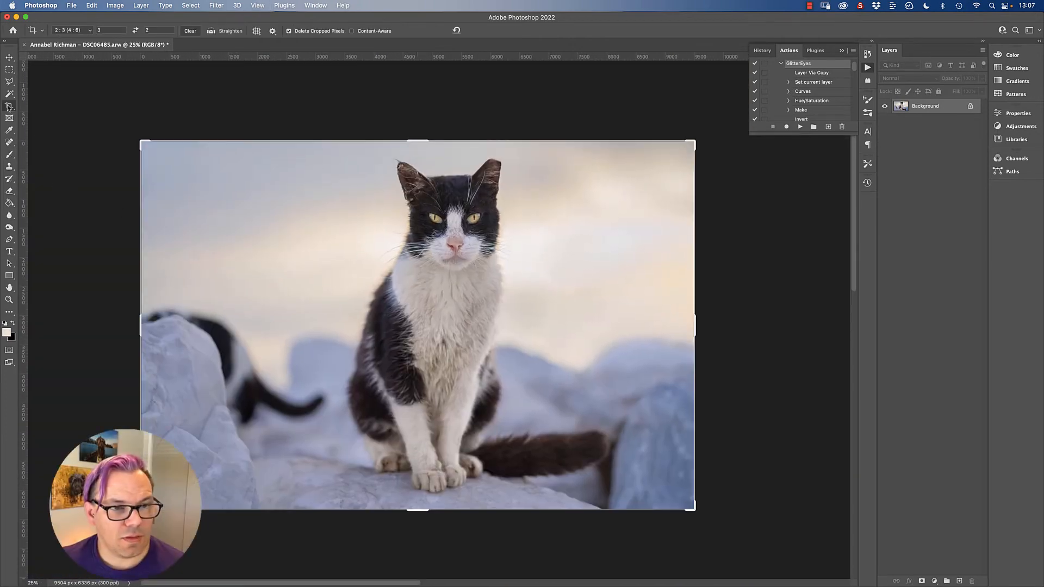
Step: Recompose the photo in the 3:2 crop frame by shifting the cat left, extending the canvas past the right edge, and apply the crop
left_click(136, 132)
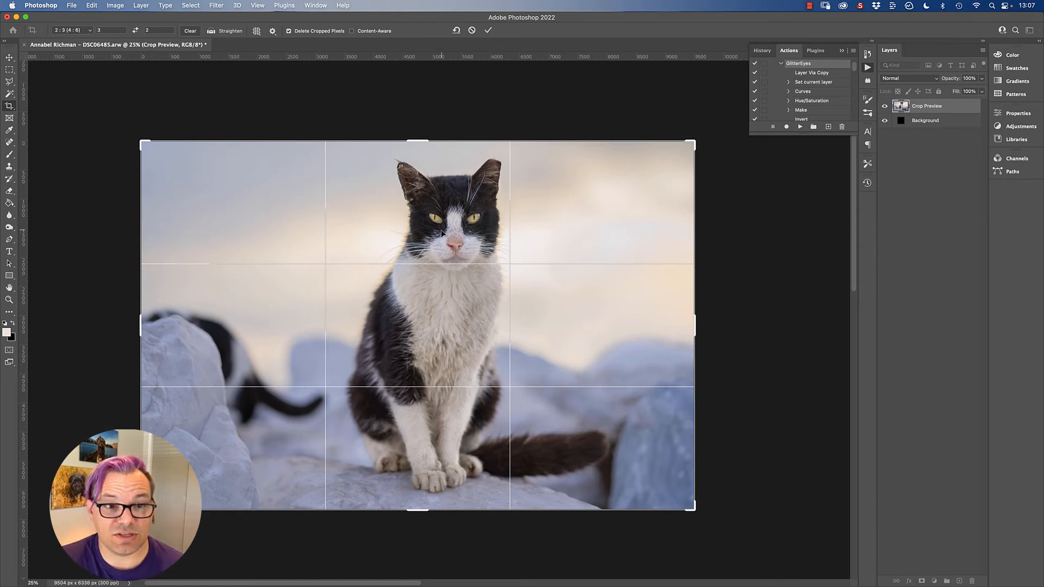
left_click_drag(438, 236, 402, 236)
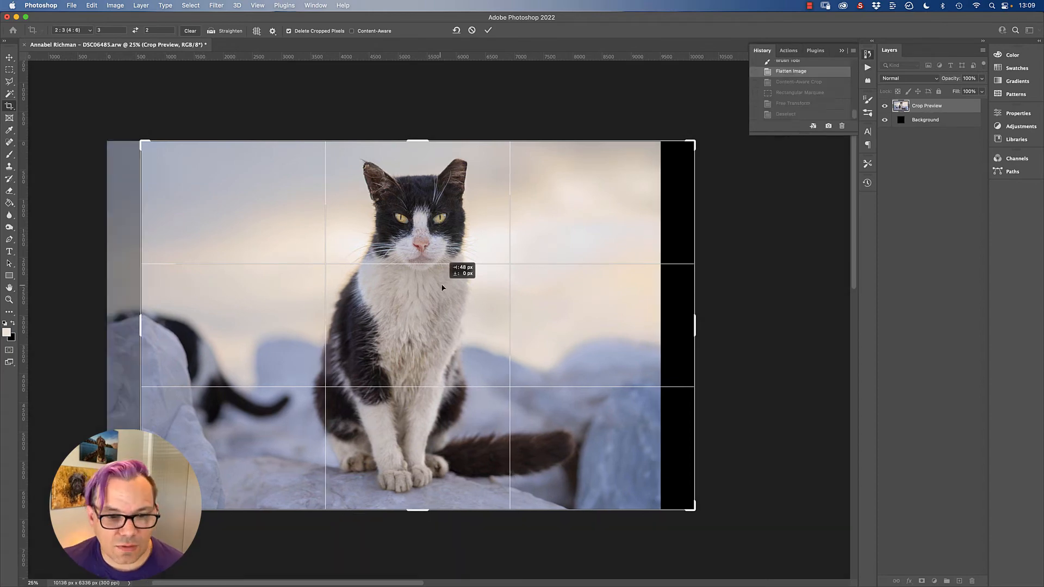
left_click_drag(442, 287, 441, 287)
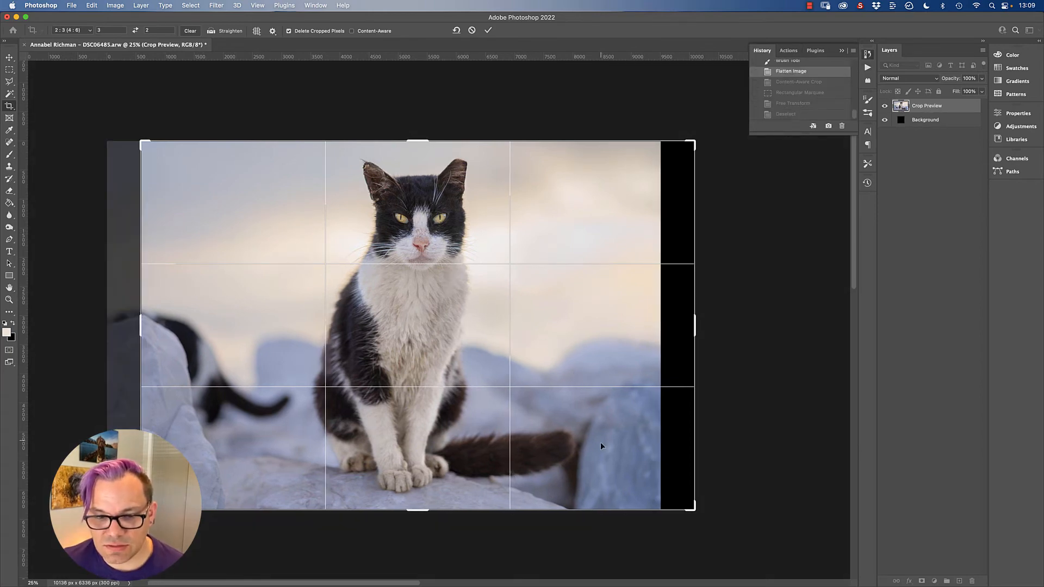
key("Return")
Step: Select the photo's right-hand part with the Rectangular Marquee, stretch it with Free Transform over the black strip, and deselect
key("m")
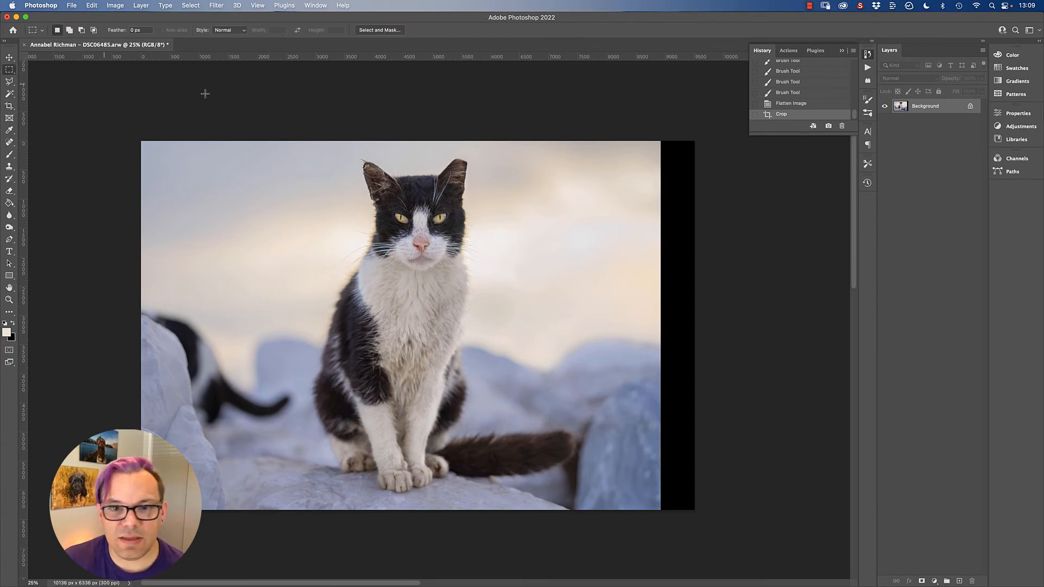
left_click_drag(694, 141, 581, 569)
key("super+t")
left_click_drag(696, 327, 745, 328)
key("Return")
key("super+d")
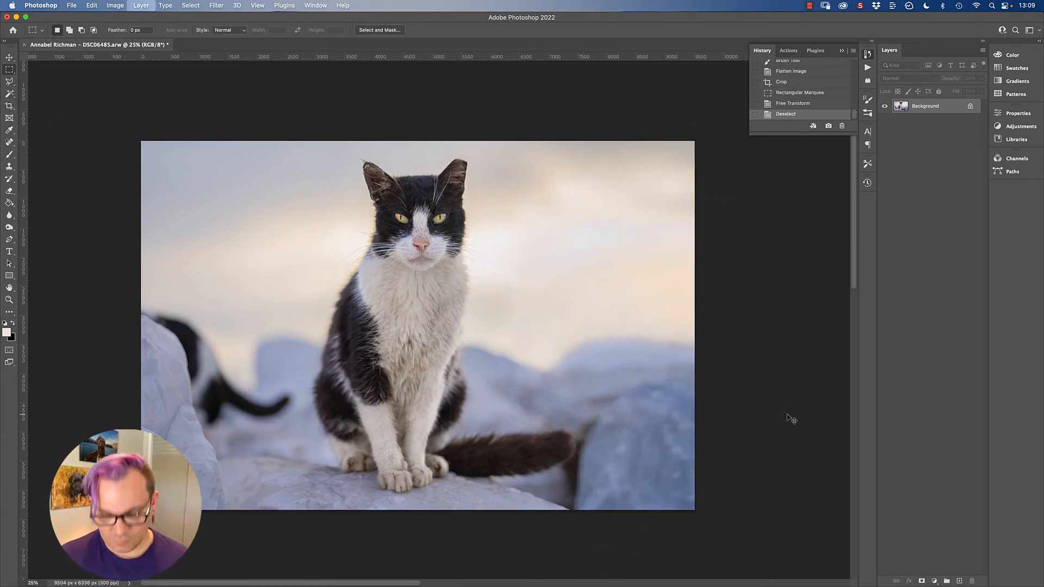
Step: Duplicate the Background layer and strengthen the copy's contrast with Levels by pulling in the highlight and shadow inputs
key("super+j")
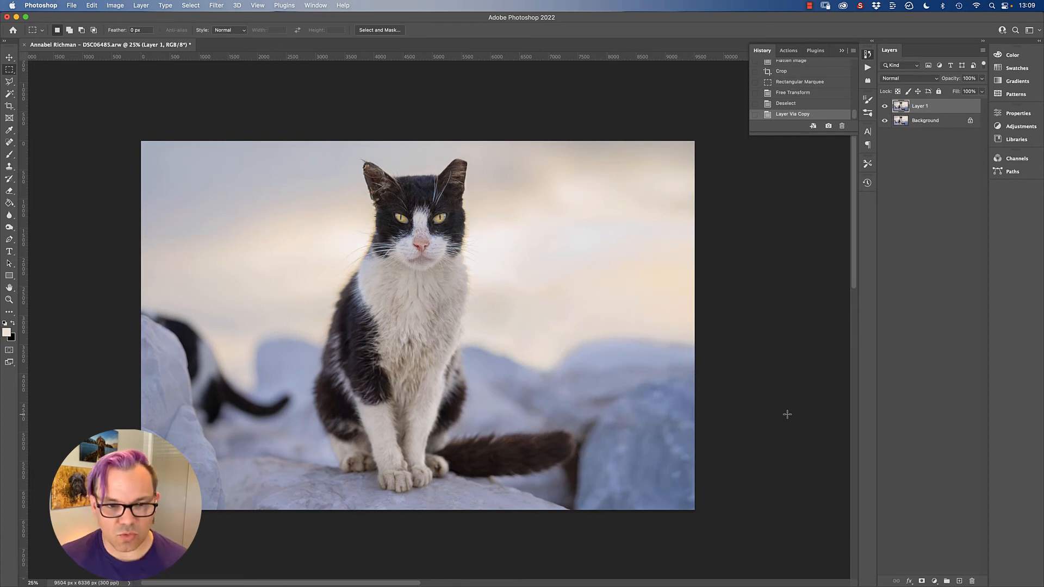
key("super+l")
left_click_drag(675, 158, 851, 150)
left_click_drag(851, 259, 848, 259)
left_click_drag(825, 318, 817, 319)
left_click_drag(740, 317, 754, 318)
left_click(972, 184)
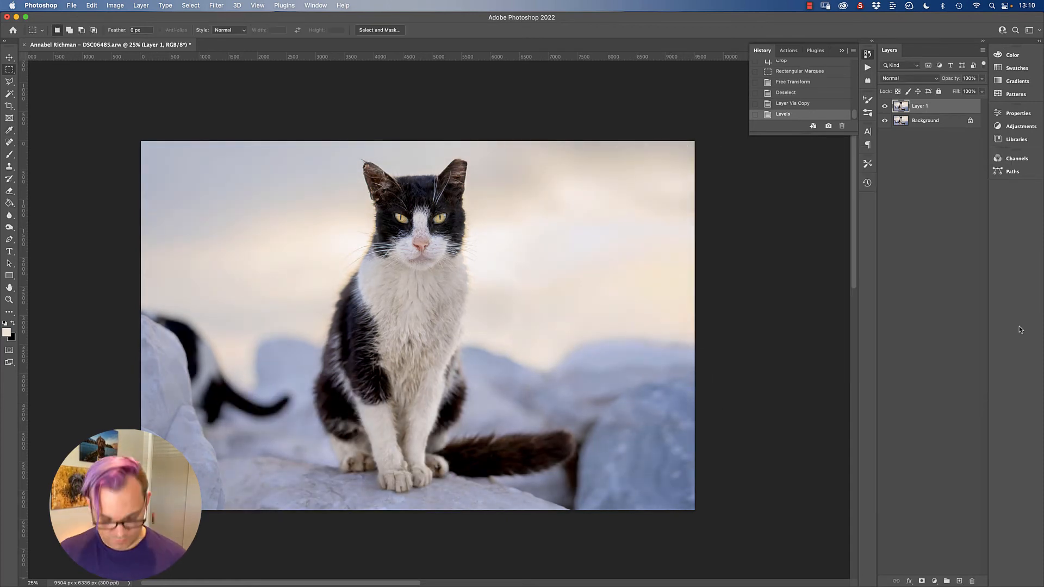
Step: Save the retouched file and switch to Lightroom Classic
key("super+s")
key("super+Tab")
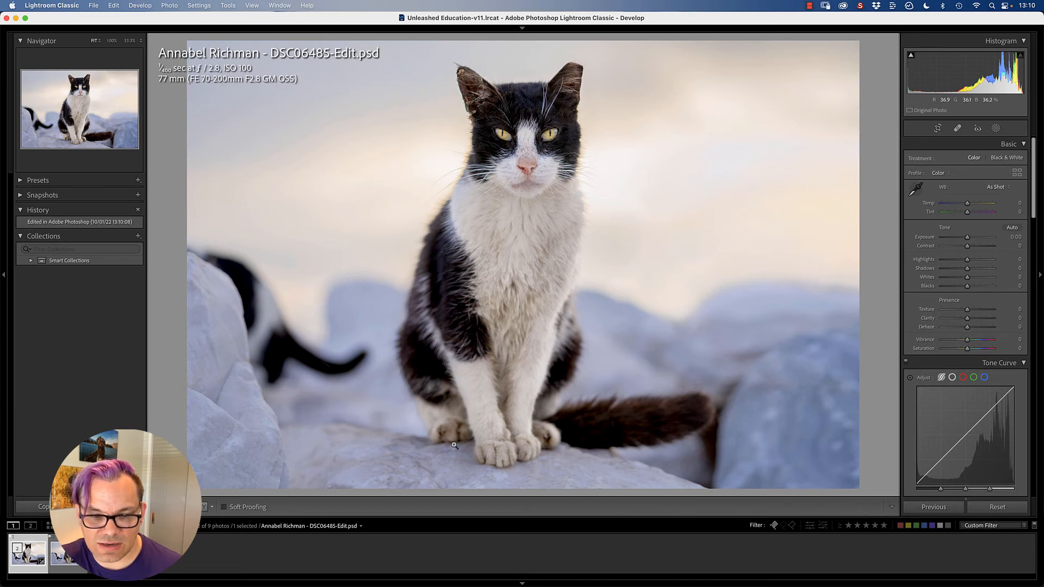
Step: Add a slightly tilted linear gradient mask rising from the photo's bottom edge to the cat's feet, and slightly lower its exposure
left_click(995, 128)
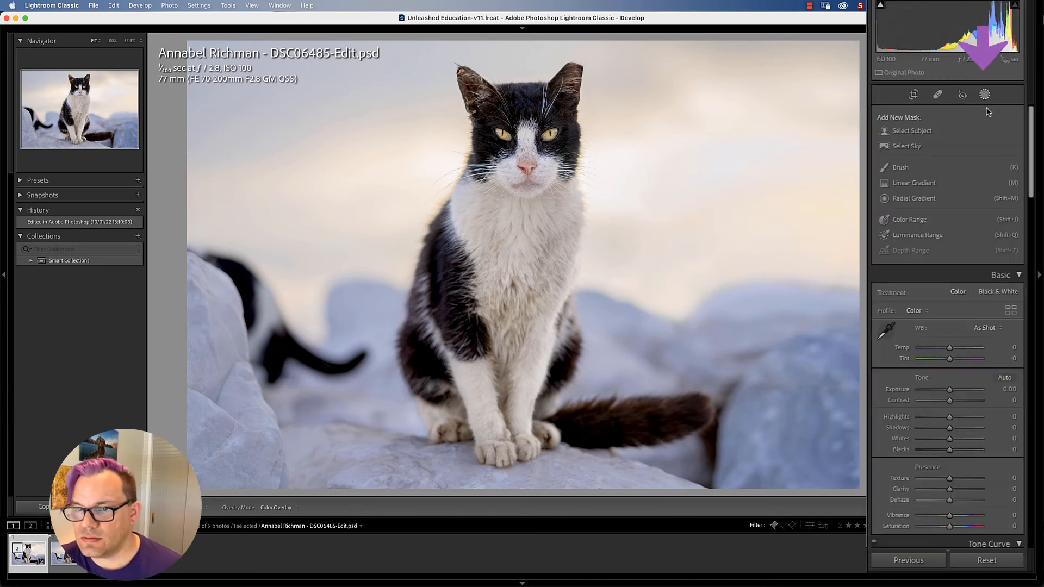
left_click(884, 183)
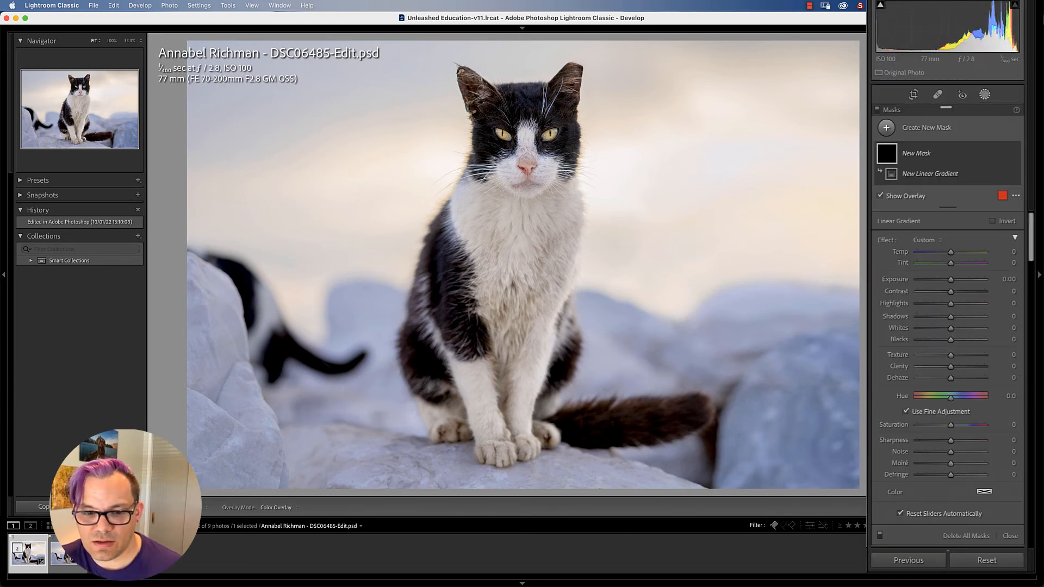
left_click_drag(558, 488, 559, 424)
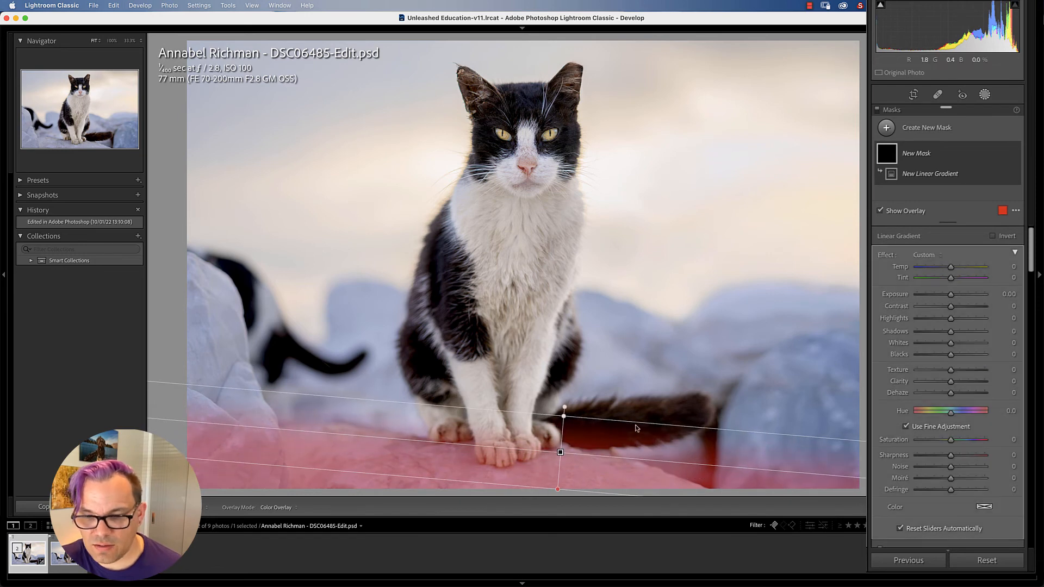
left_click(948, 294)
left_click_drag(948, 293, 943, 292)
left_click(984, 94)
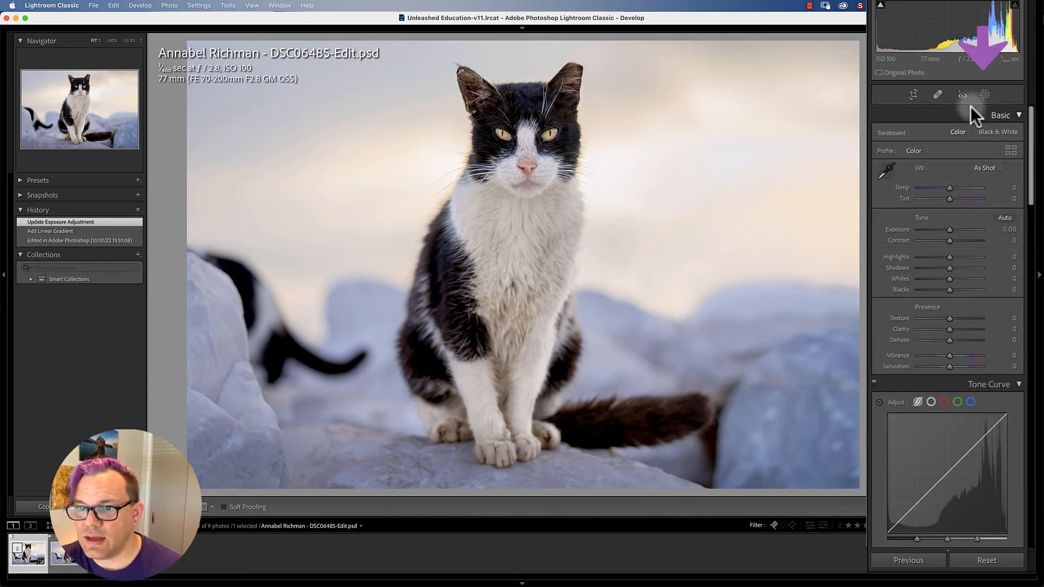
Step: Add a second mask with a tall radial gradient around the cat and invert it to affect the surroundings
left_click(984, 94)
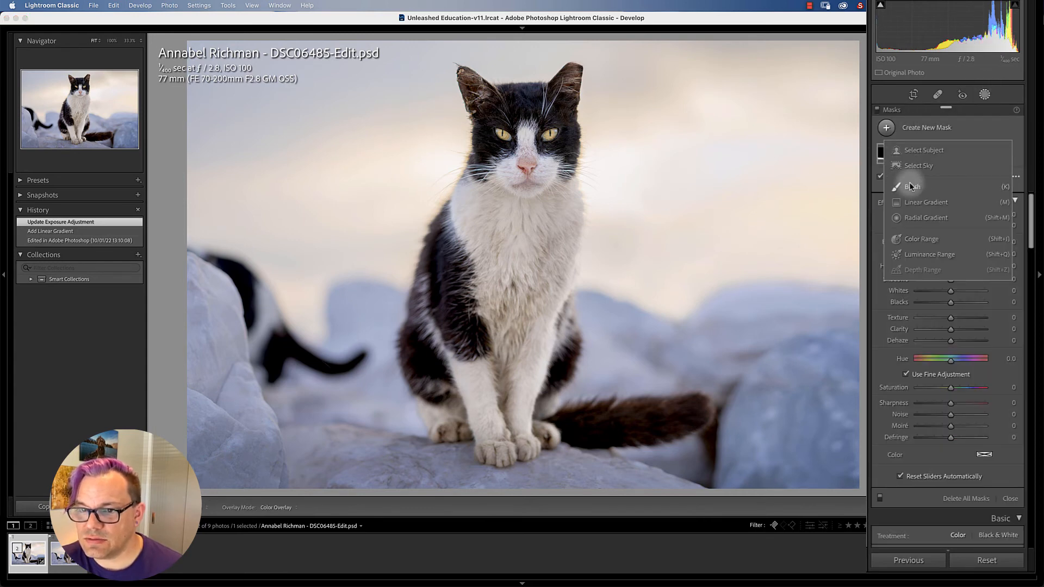
left_click_drag(515, 222, 677, 457)
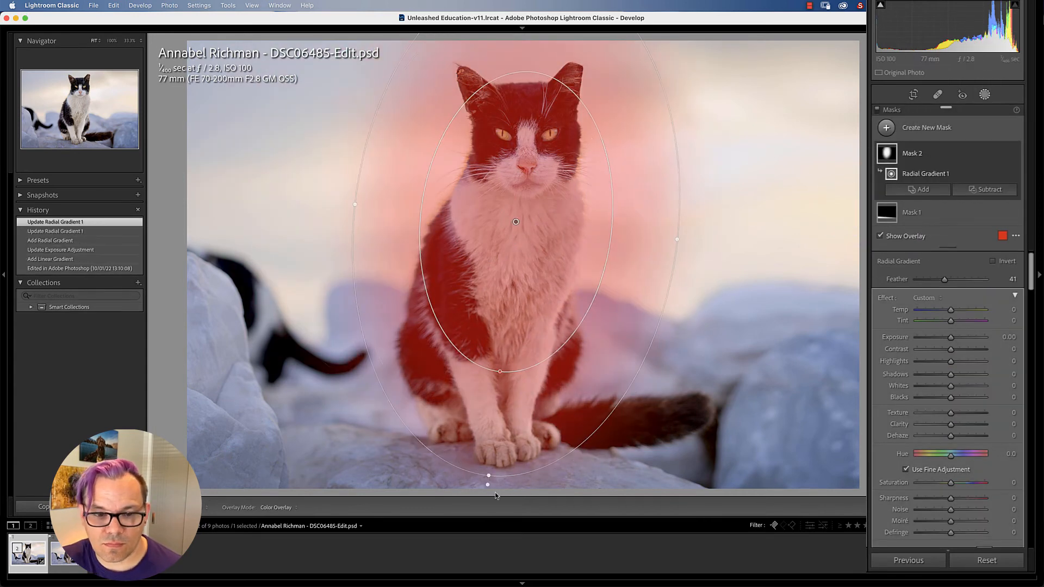
left_click_drag(463, 334, 460, 360)
left_click(994, 261)
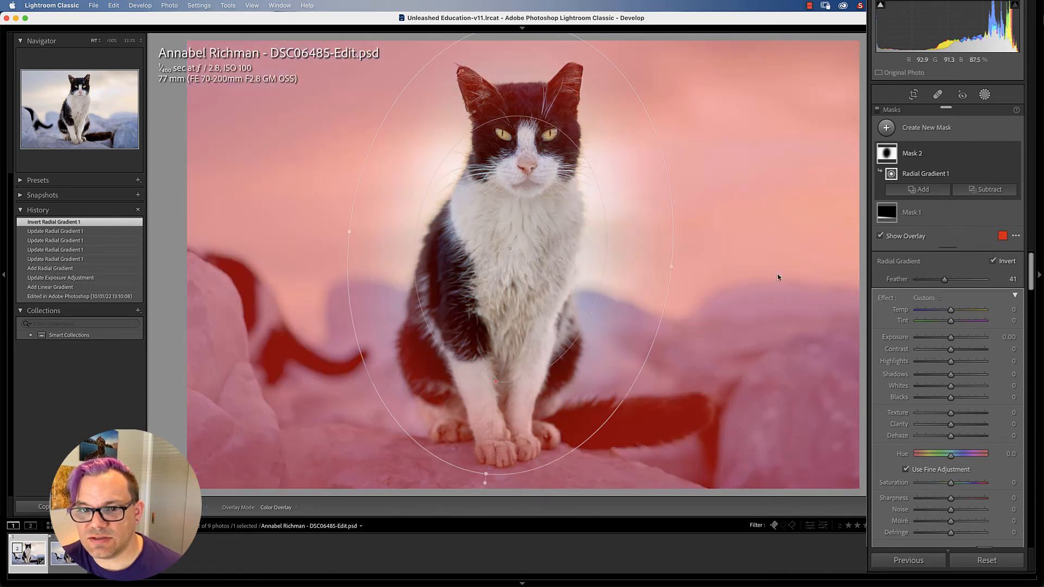
Step: Enlarge and recentre the radial gradient as a wide oval around the cat, and set its exposure to -0.39
left_click_drag(517, 249, 520, 167)
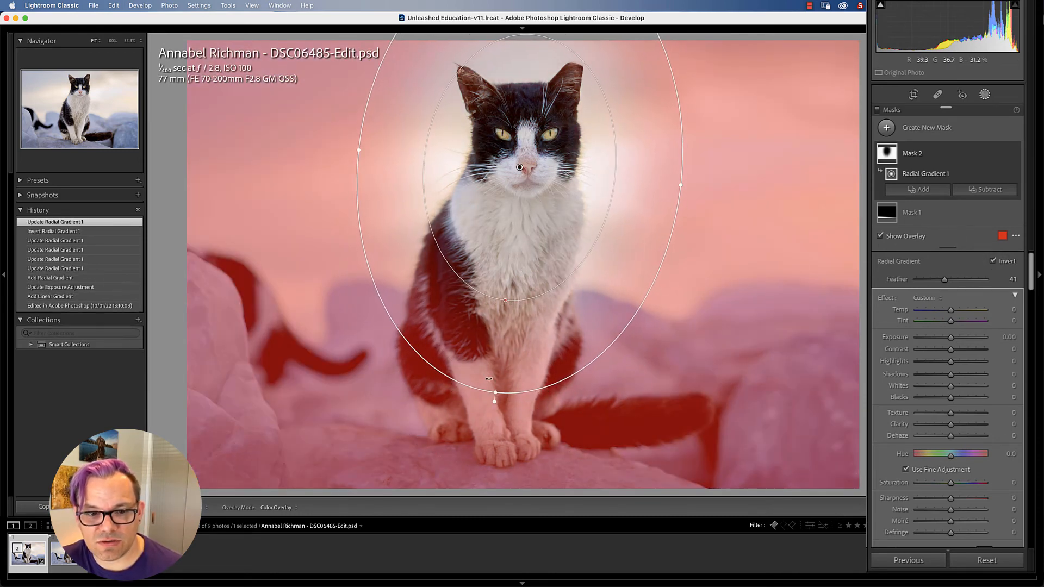
left_click_drag(494, 401, 484, 501)
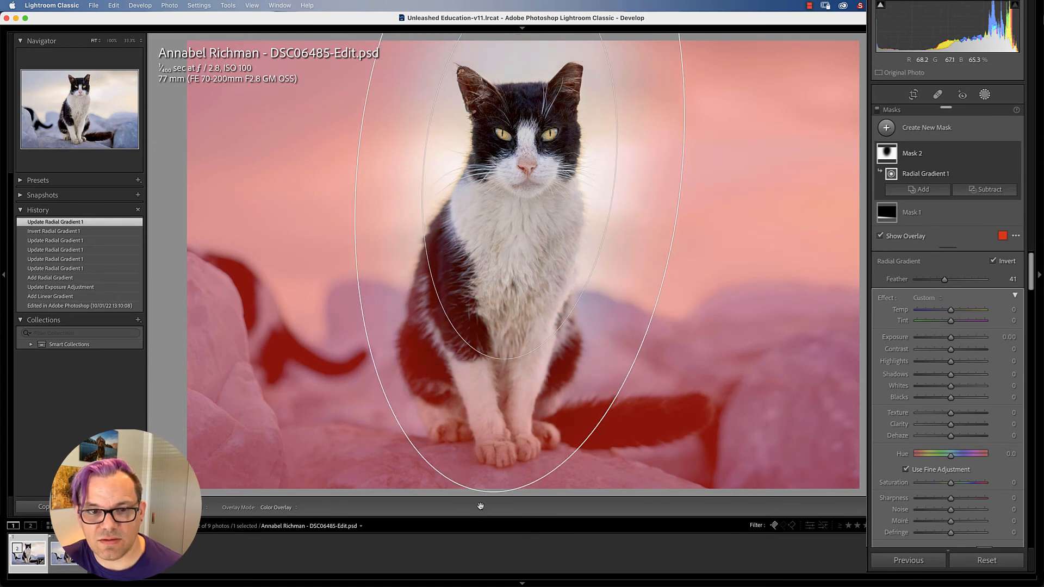
left_click_drag(682, 185, 775, 179)
left_click_drag(542, 219, 537, 292)
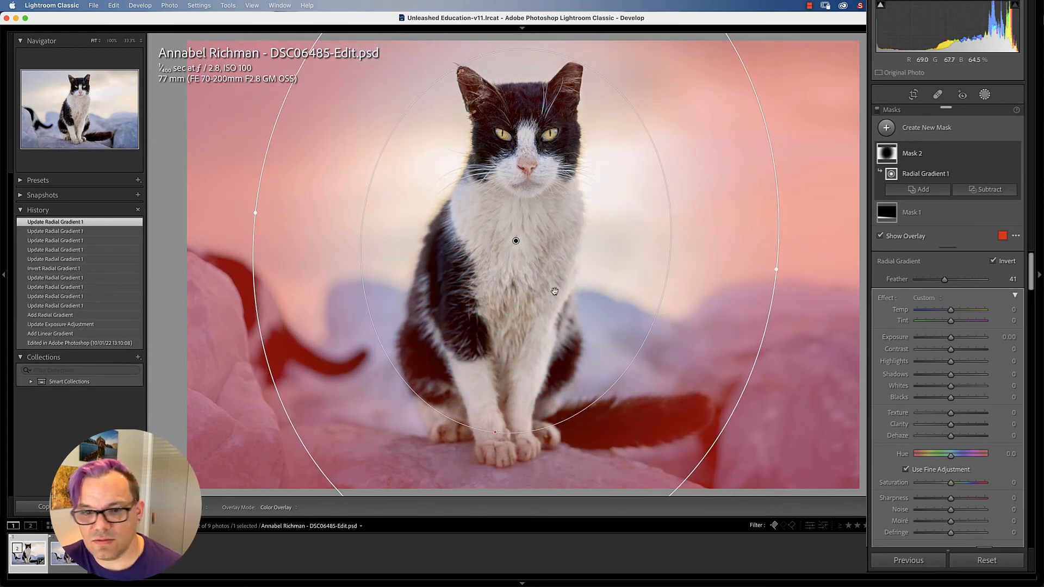
left_click_drag(950, 339, 947, 338)
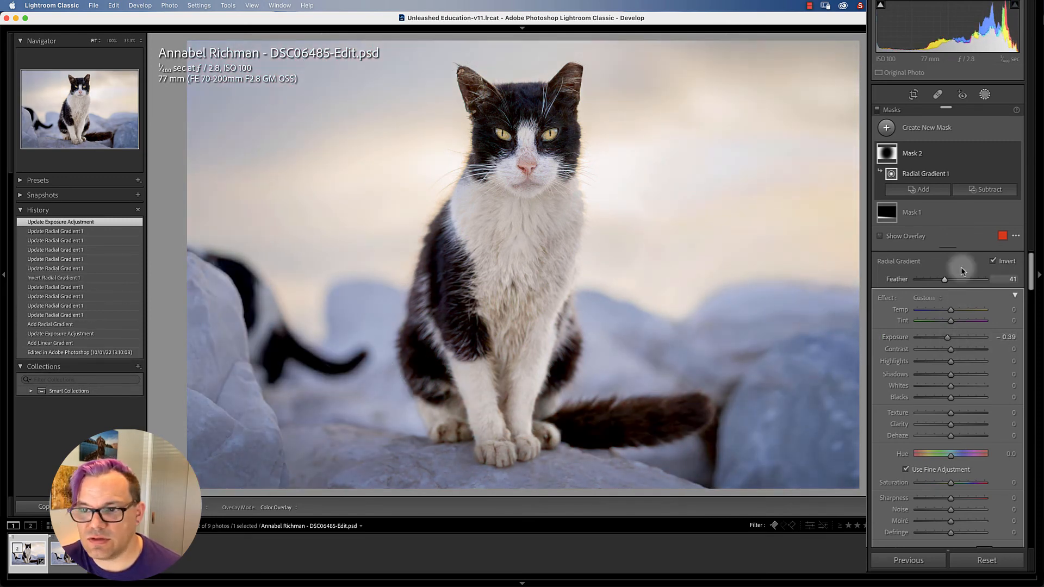
left_click(985, 95)
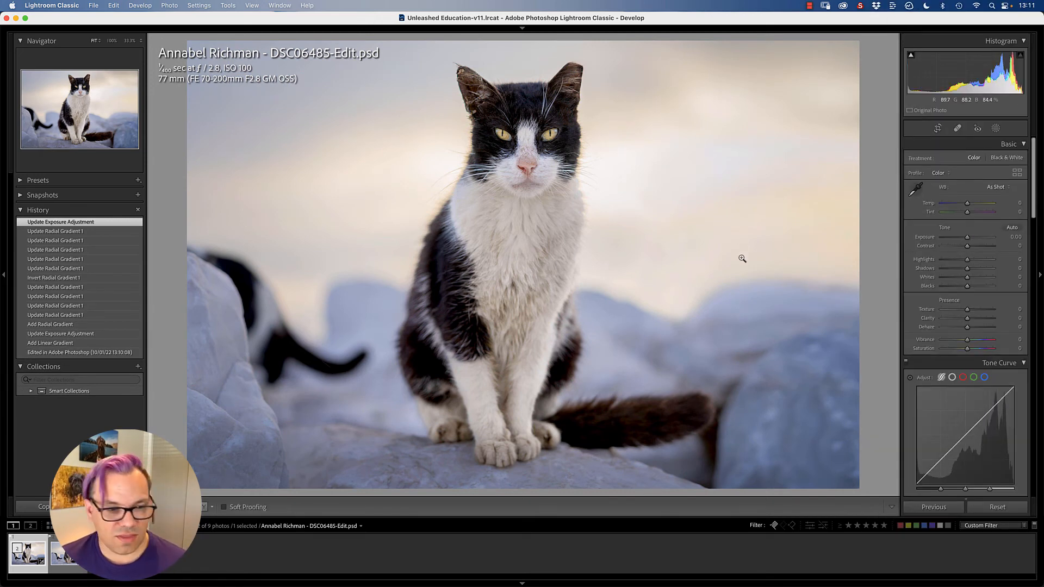